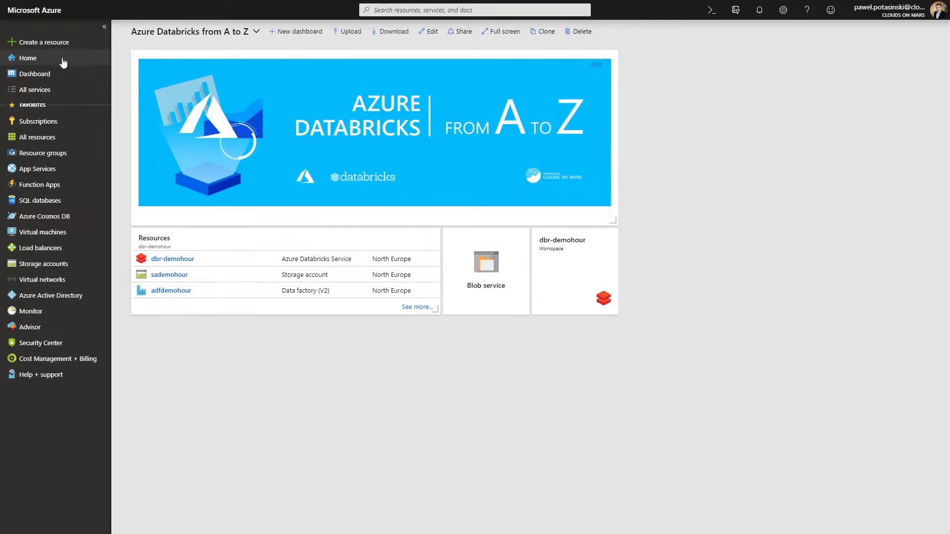
- Search the Marketplace for Azure Databricks and open the creation form for a new Databricks service
{"action": "left_click", "coordinate": [41, 45]}
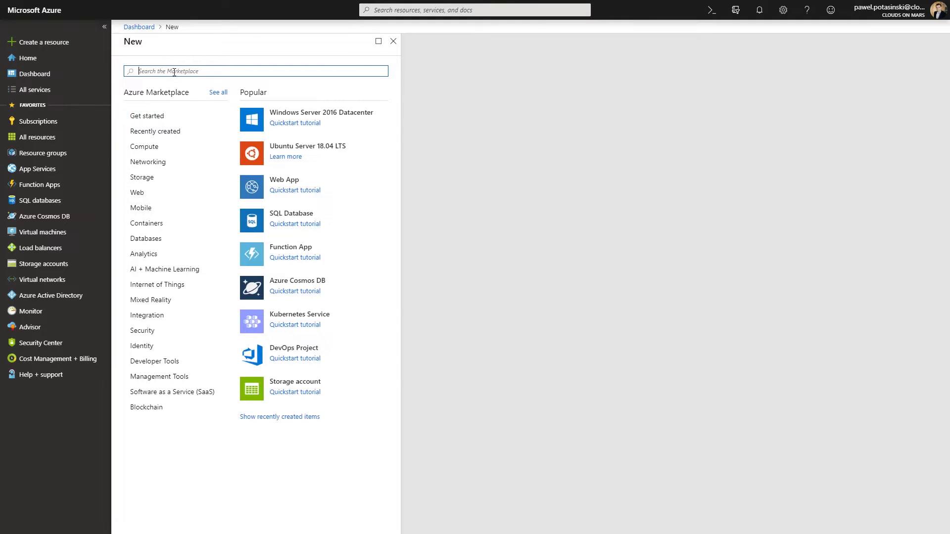
{"action": "type", "text": "dat"}
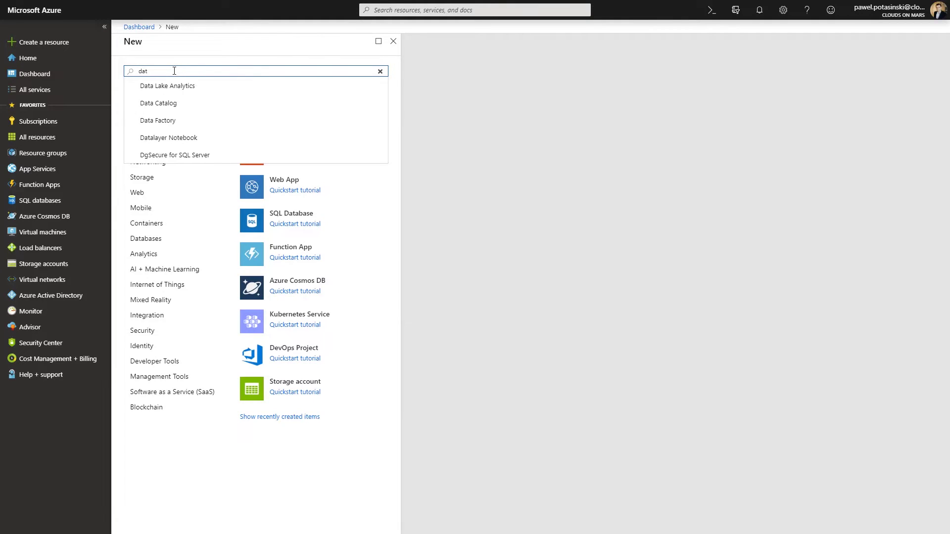
{"action": "type", "text": "abrick"}
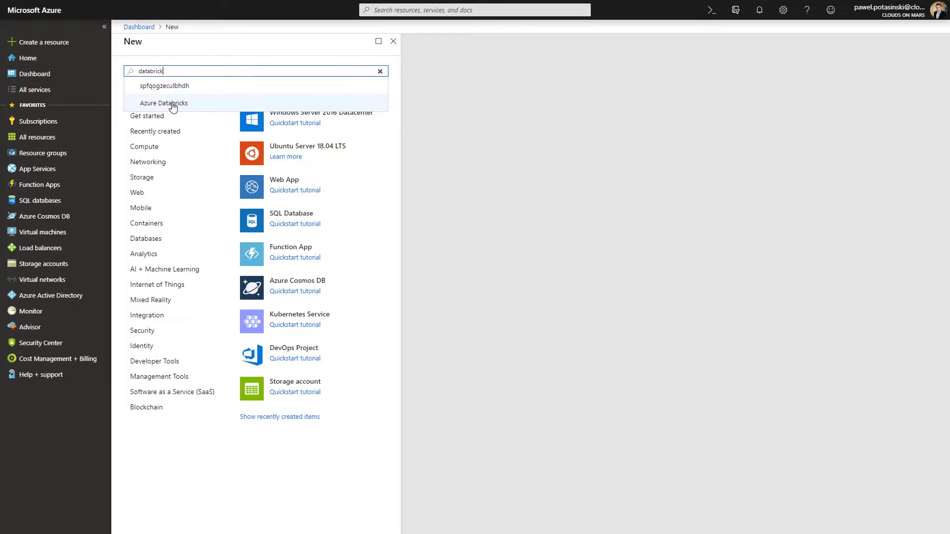
{"action": "left_click", "coordinate": [149, 102]}
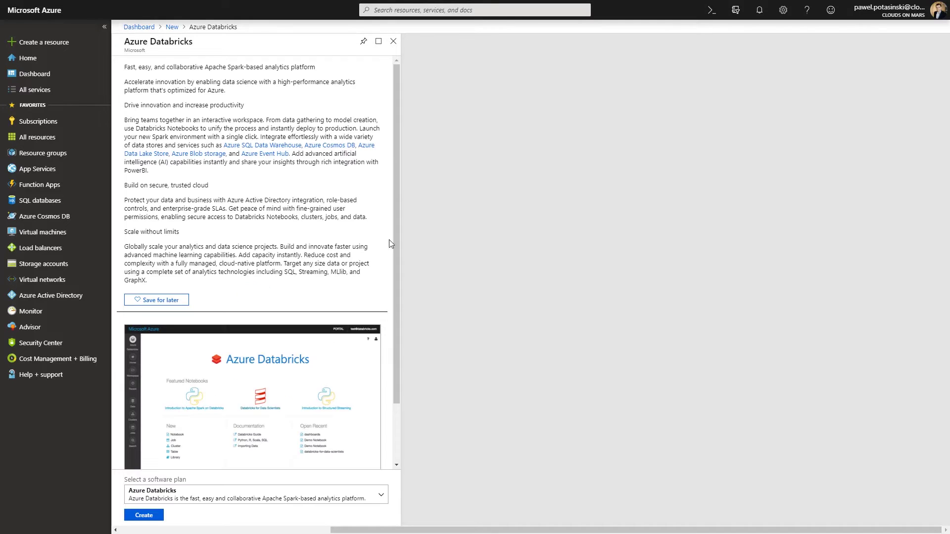
{"action": "left_click", "coordinate": [161, 516]}
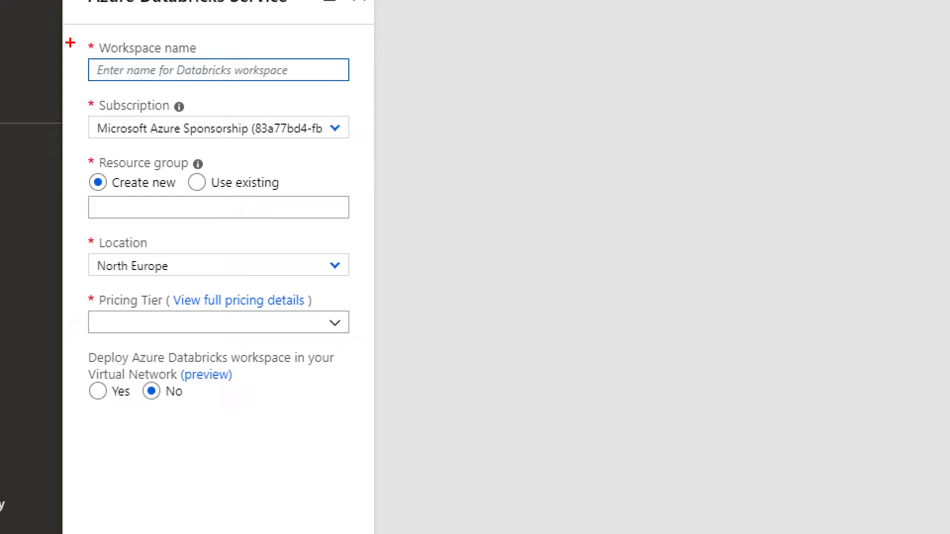
{"action": "mouse_move", "coordinate": [67, 37]}
{"action": "left_mouse_down"}
{"action": "mouse_move", "coordinate": [306, 94]}
{"action": "mouse_move", "coordinate": [365, 92]}
{"action": "left_mouse_up"}
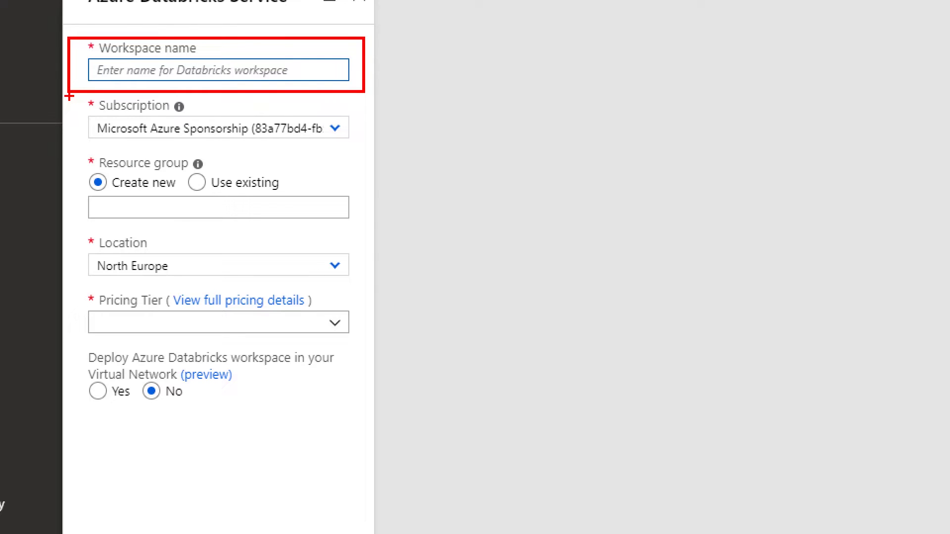
{"action": "mouse_move", "coordinate": [70, 97]}
{"action": "left_mouse_down"}
{"action": "mouse_move", "coordinate": [217, 143]}
{"action": "mouse_move", "coordinate": [365, 150]}
{"action": "left_mouse_up"}
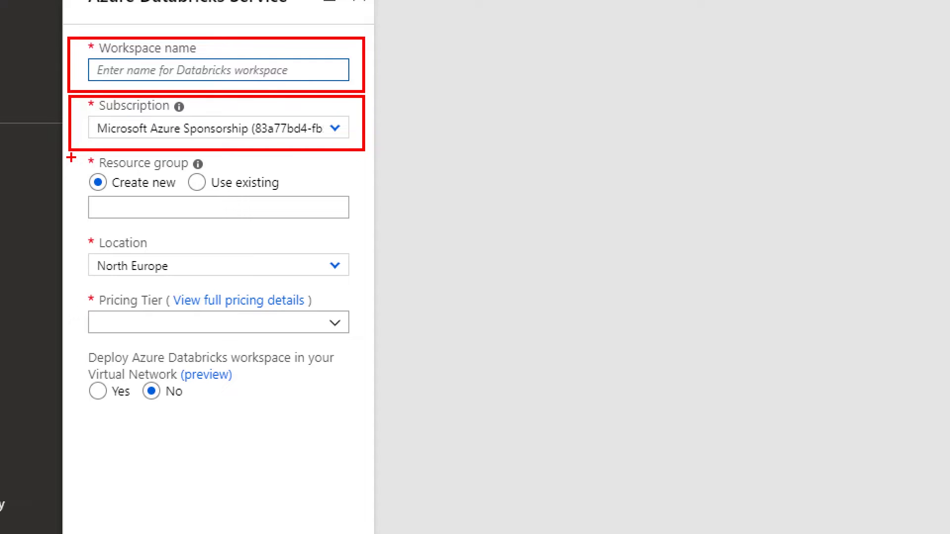
{"action": "mouse_move", "coordinate": [71, 158]}
{"action": "left_mouse_down"}
{"action": "mouse_move", "coordinate": [74, 177]}
{"action": "mouse_move", "coordinate": [362, 224]}
{"action": "left_mouse_up"}
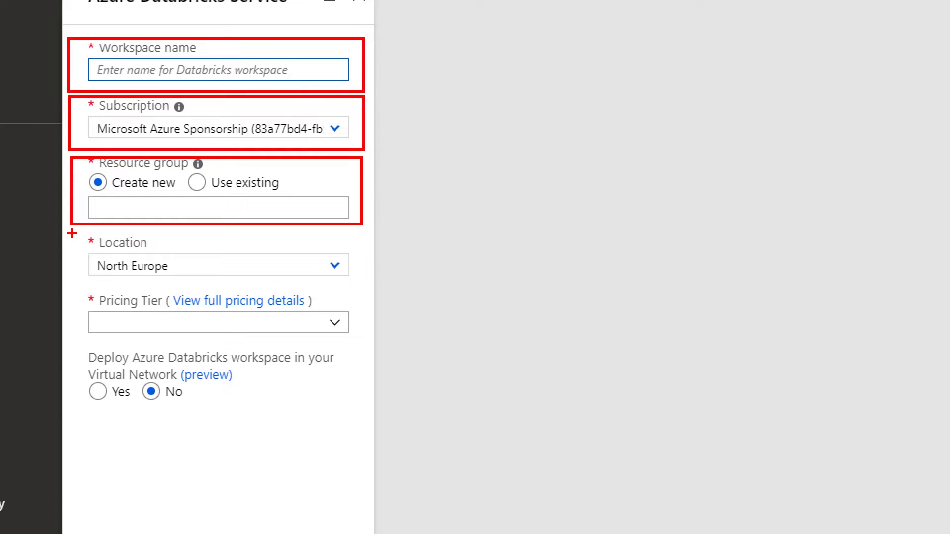
{"action": "mouse_move", "coordinate": [73, 232]}
{"action": "left_mouse_down"}
{"action": "mouse_move", "coordinate": [198, 278]}
{"action": "mouse_move", "coordinate": [363, 287]}
{"action": "left_mouse_up"}
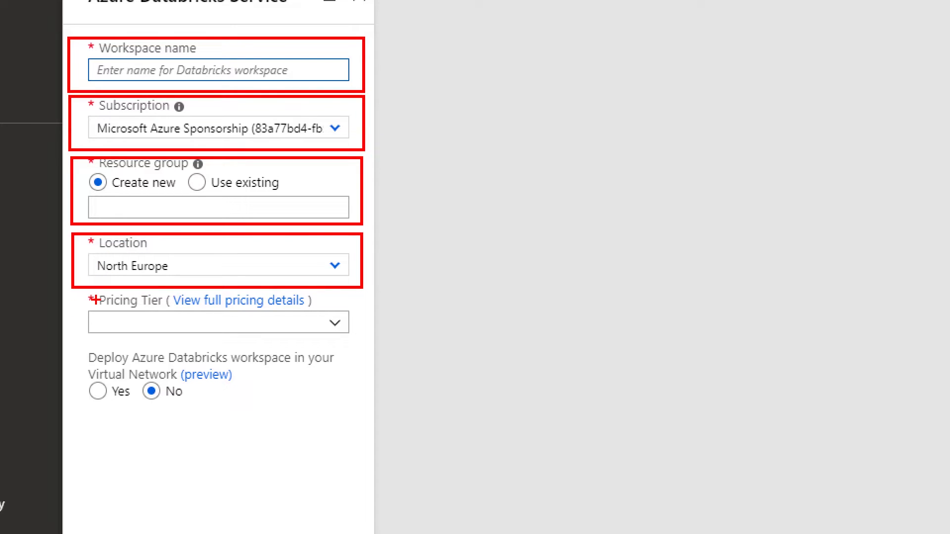
{"action": "key", "text": "Escape"}
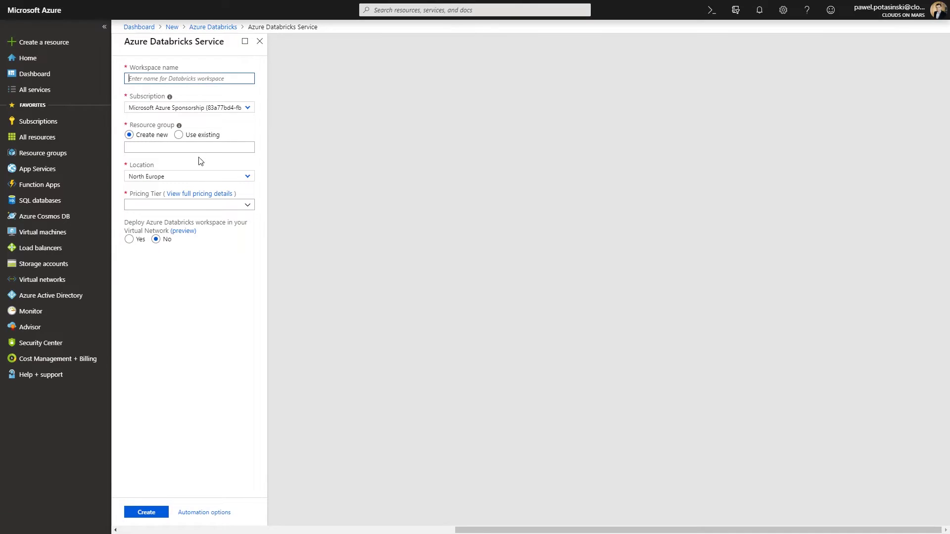
- Examine the Pricing Tier options, and return to the dashboard without creating the Databricks service
{"action": "left_click", "coordinate": [192, 205]}
{"action": "left_click", "coordinate": [193, 207]}
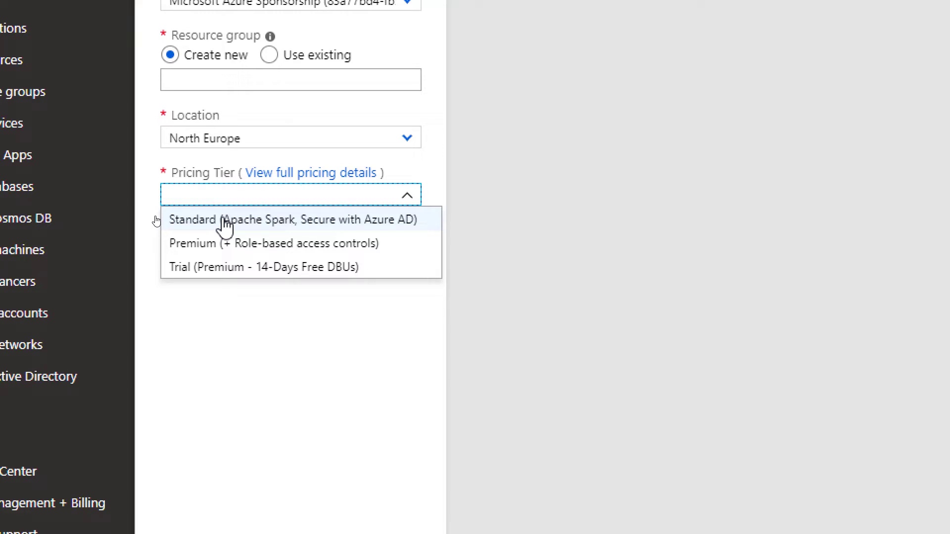
{"action": "left_click", "coordinate": [226, 225]}
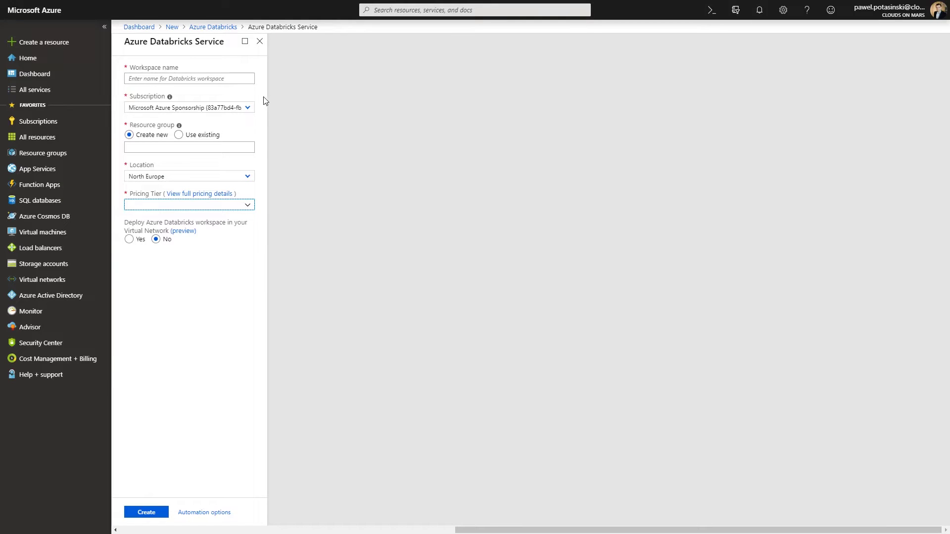
{"action": "left_click", "coordinate": [259, 41]}
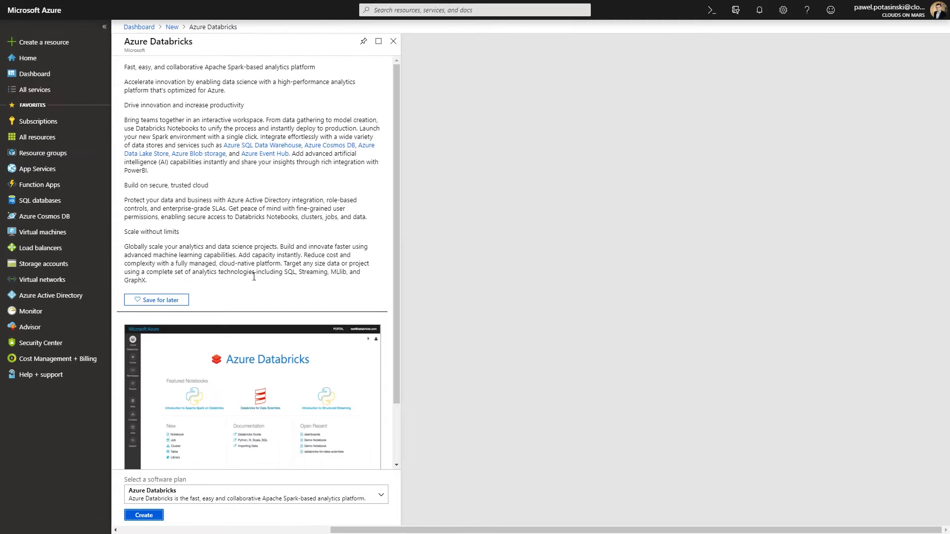
{"action": "left_click", "coordinate": [393, 41]}
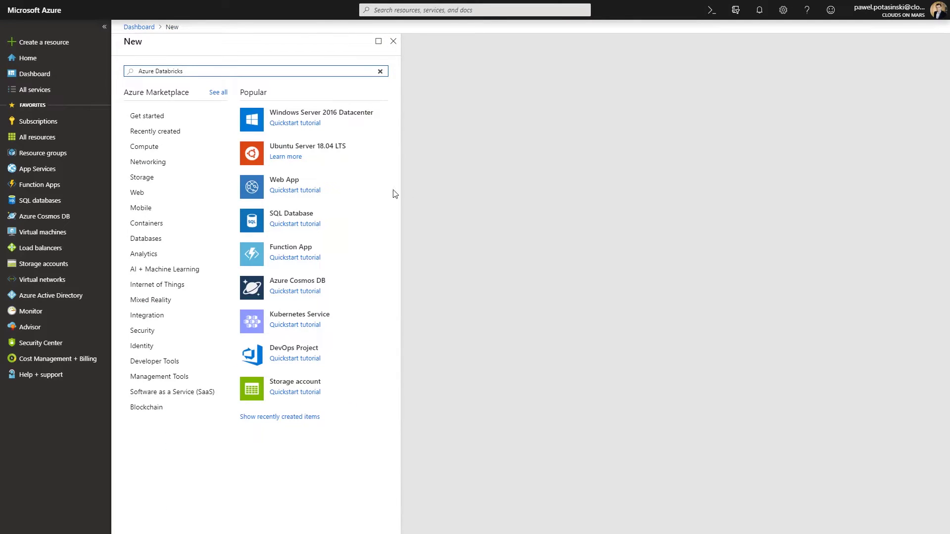
{"action": "left_click", "coordinate": [393, 42]}
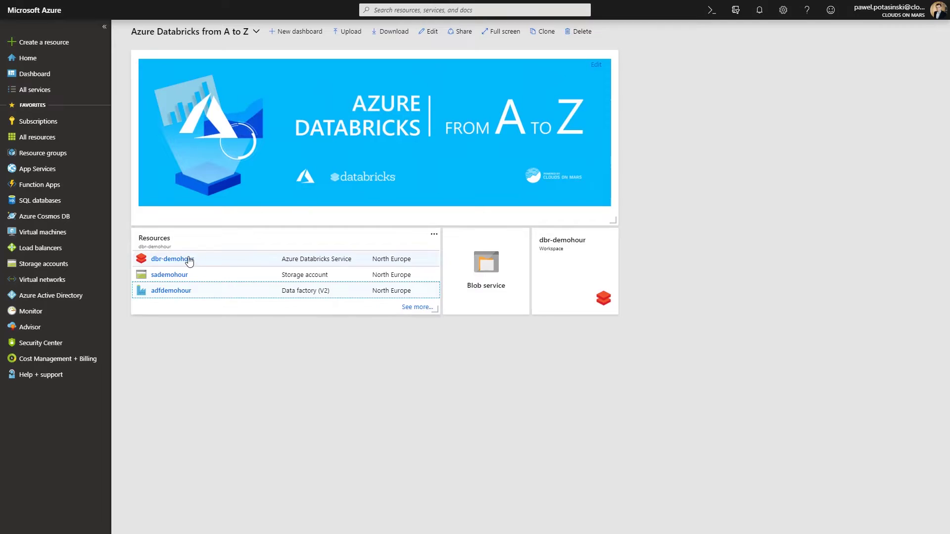
- Launch the workspace of the dbr-demohour Databricks service and open its cluster list
{"action": "left_click", "coordinate": [171, 257]}
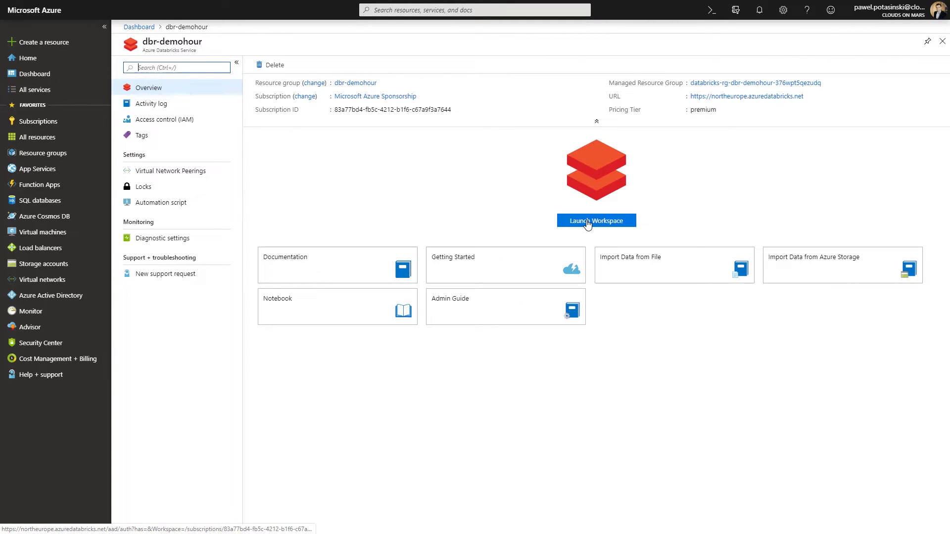
{"action": "left_click", "coordinate": [588, 223]}
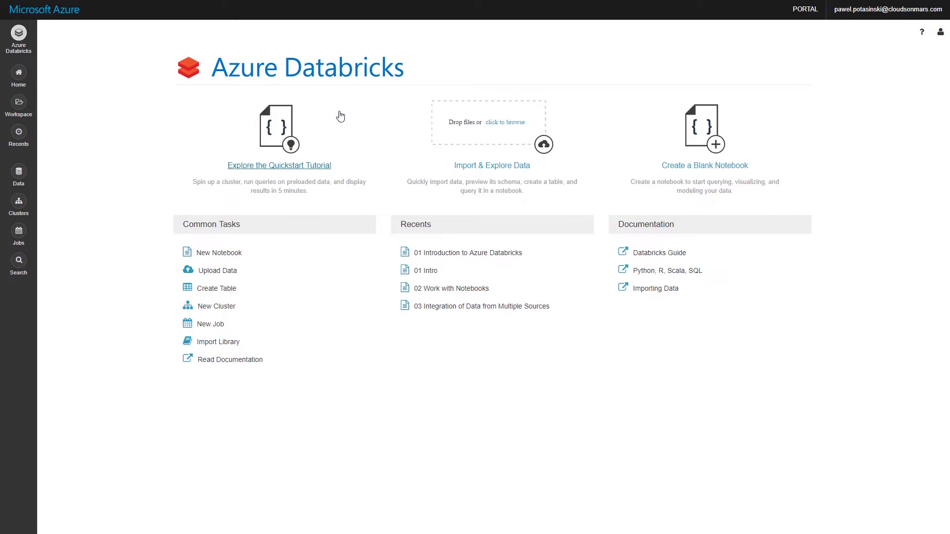
{"action": "left_click", "coordinate": [20, 203]}
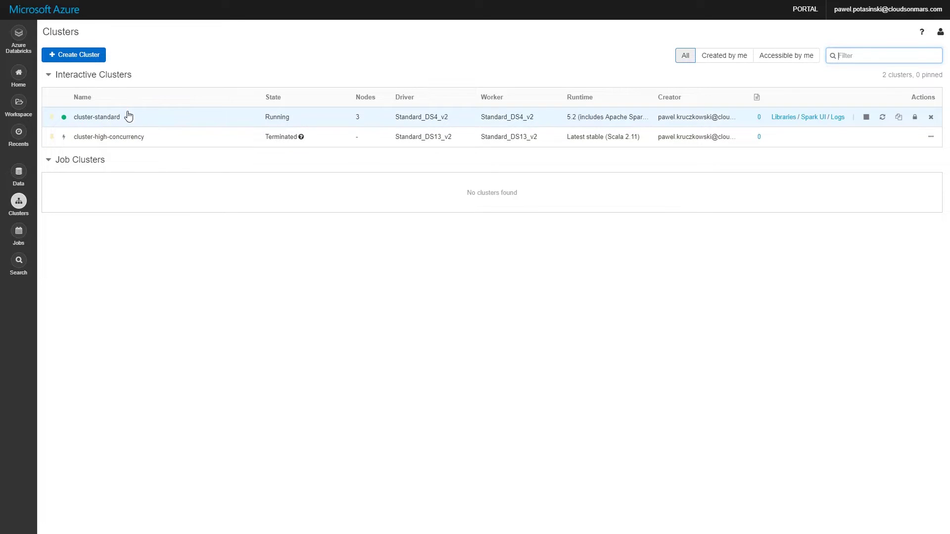
- Open the form for a new cluster and examine the available Cluster Mode options
{"action": "left_click", "coordinate": [72, 56]}
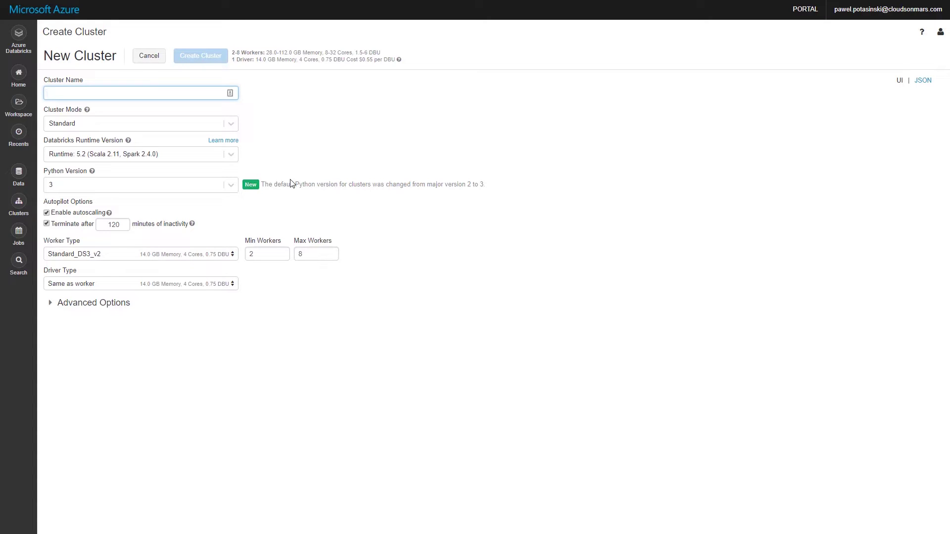
{"action": "left_click", "coordinate": [101, 129]}
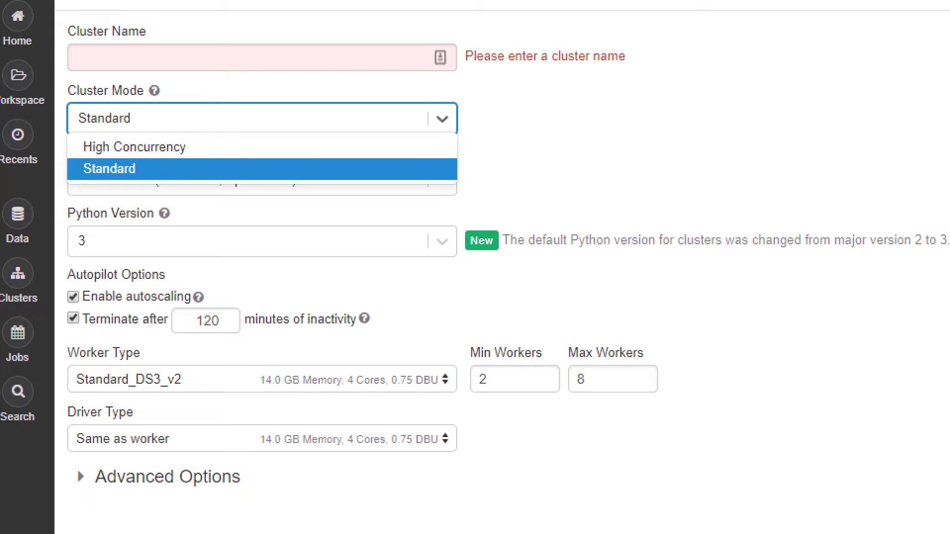
{"action": "left_click", "coordinate": [119, 130]}
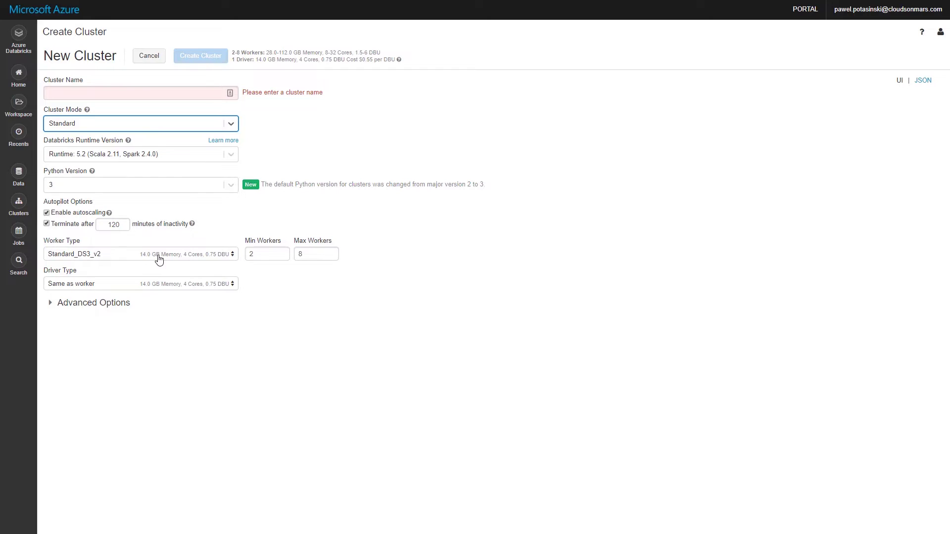
- Try the High Concurrency mode for the new cluster and restore the mode to Standard
{"action": "left_click", "coordinate": [109, 126]}
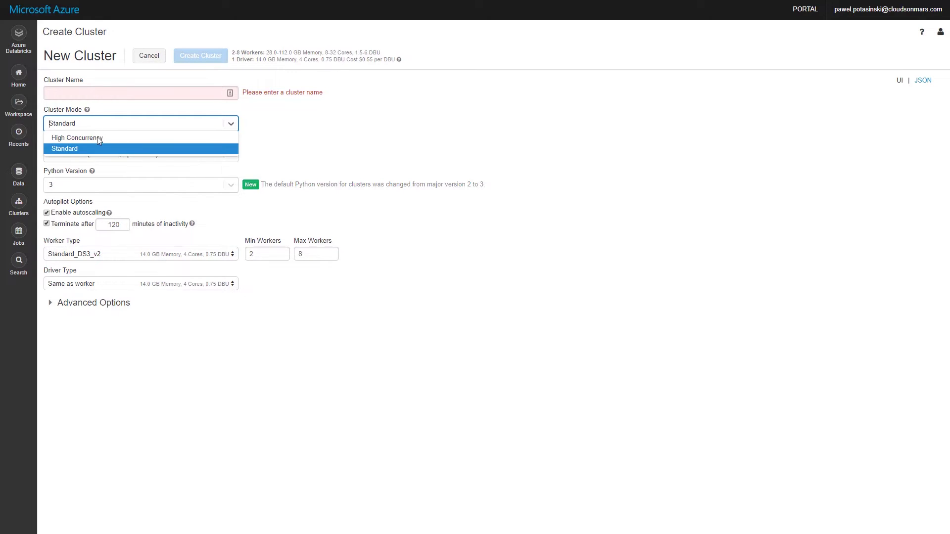
{"action": "left_click", "coordinate": [93, 139]}
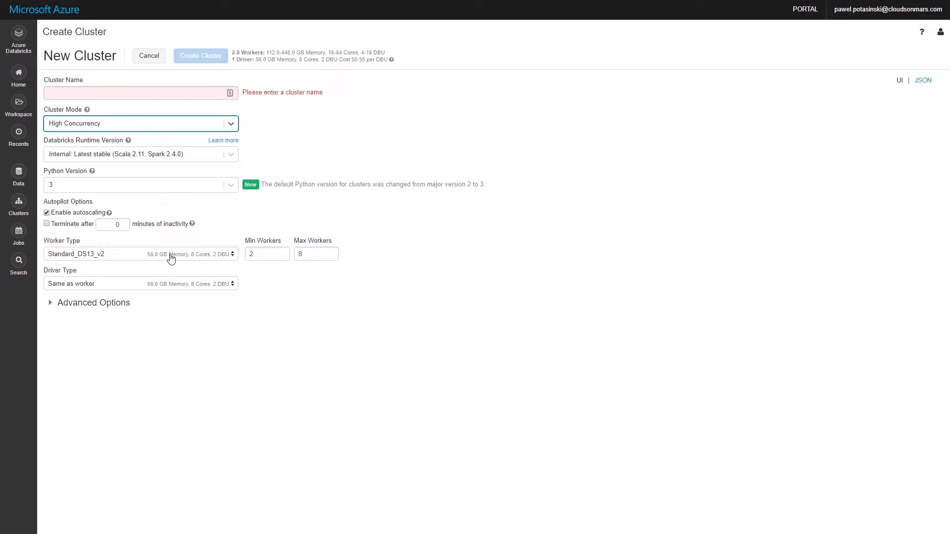
{"action": "left_click", "coordinate": [128, 126]}
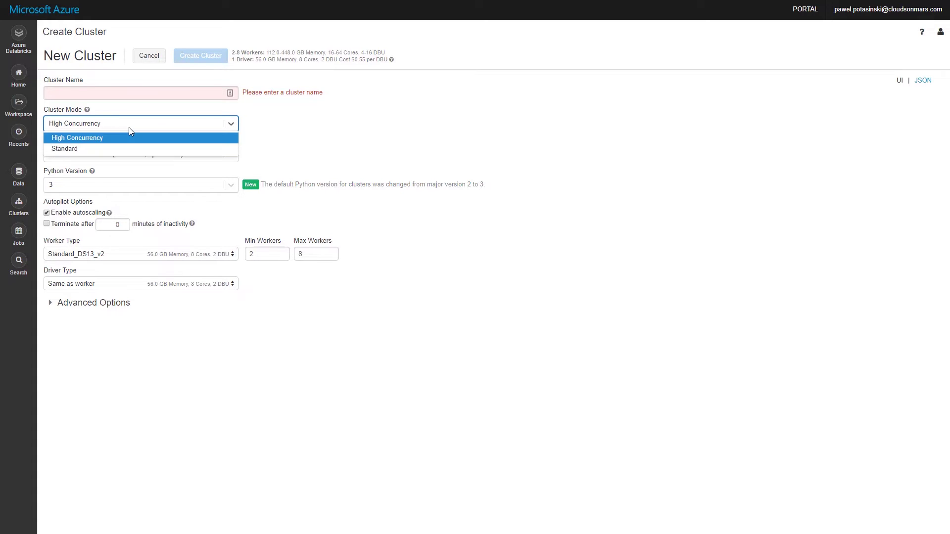
{"action": "left_click", "coordinate": [91, 150]}
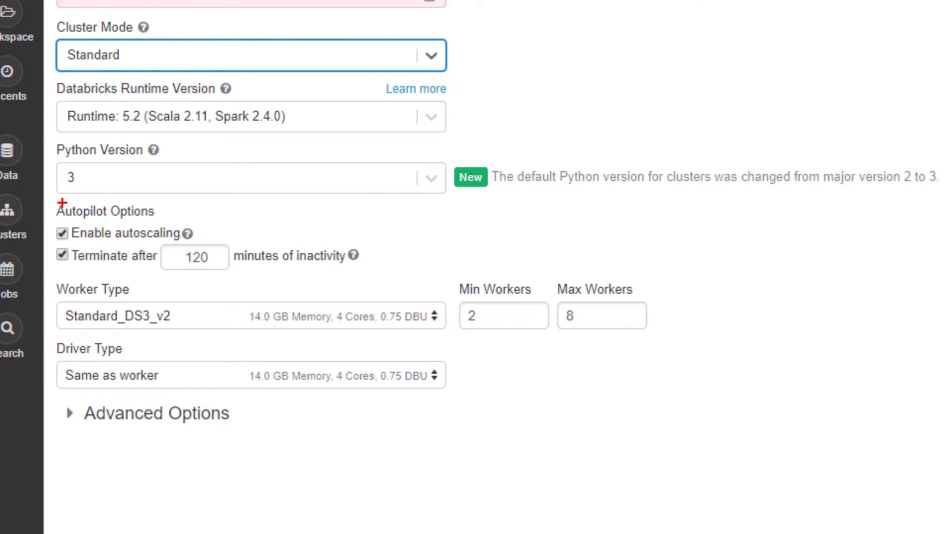
{"action": "left_click_drag", "start_coordinate": [47, 204], "coordinate": [205, 242]}
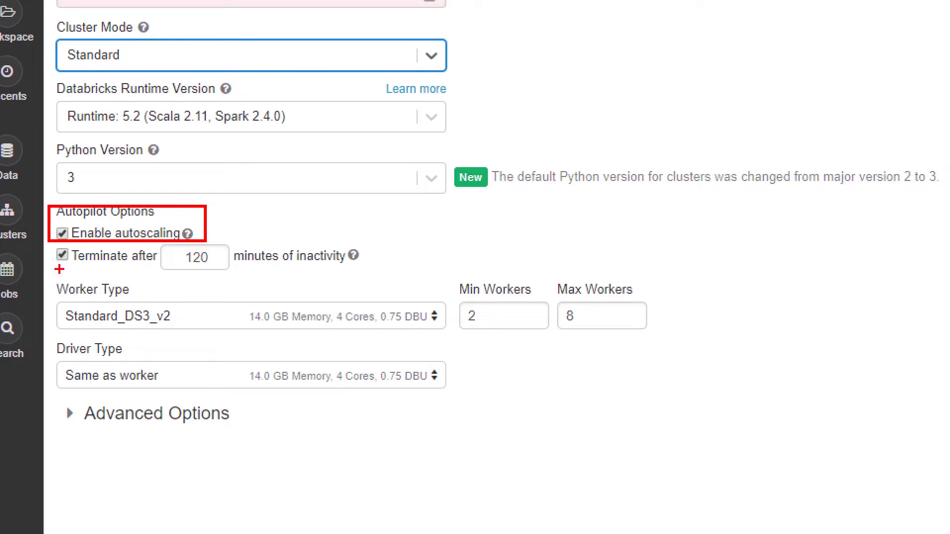
{"action": "mouse_move", "coordinate": [48, 245]}
{"action": "left_mouse_down"}
{"action": "mouse_move", "coordinate": [87, 264]}
{"action": "mouse_move", "coordinate": [372, 270]}
{"action": "left_mouse_up"}
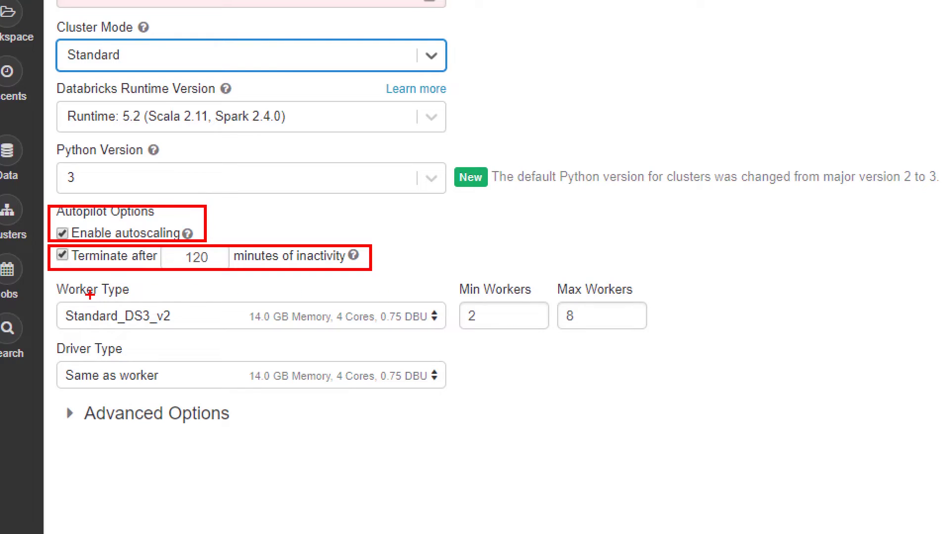
{"action": "mouse_move", "coordinate": [50, 279]}
{"action": "left_mouse_down"}
{"action": "mouse_move", "coordinate": [57, 314]}
{"action": "mouse_move", "coordinate": [656, 339]}
{"action": "left_mouse_up"}
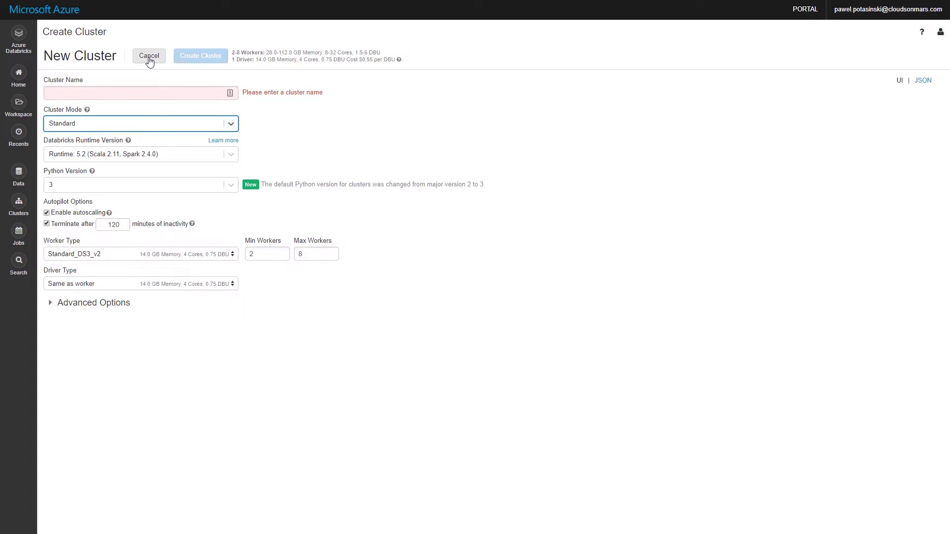
- Examine the Spark settings in the new cluster's advanced options and cancel the cluster creation
{"action": "left_click", "coordinate": [52, 304]}
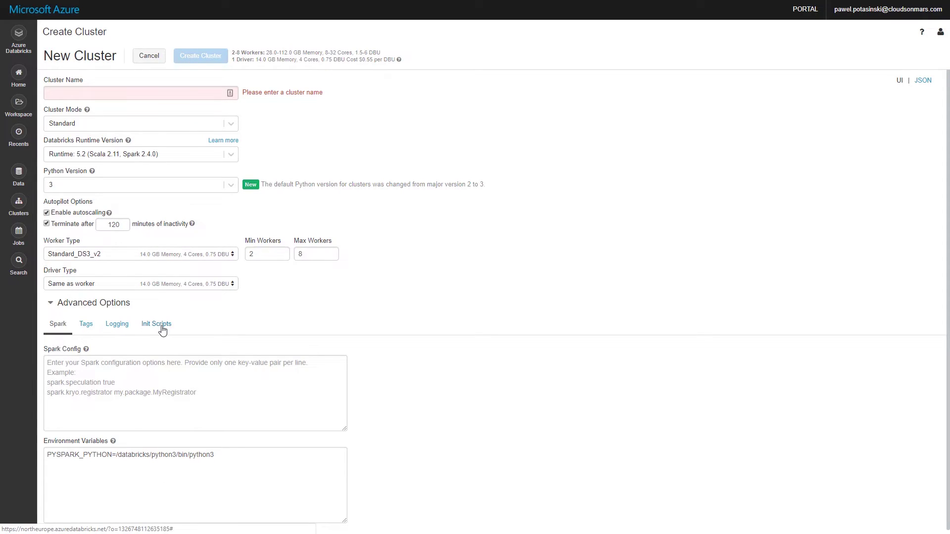
{"action": "left_click", "coordinate": [149, 56]}
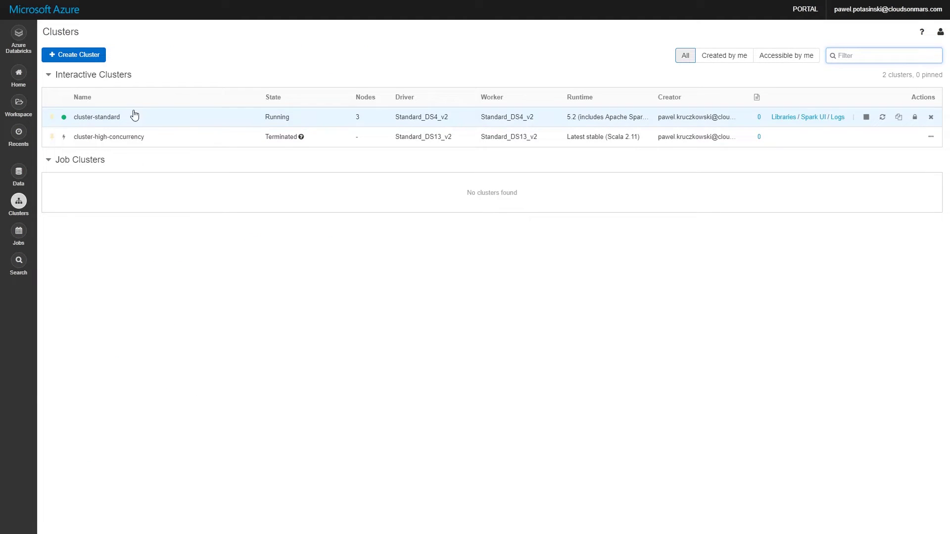
- View the schema and sample data of the correctedinvoices table in the retaildb database
{"action": "left_click", "coordinate": [18, 173]}
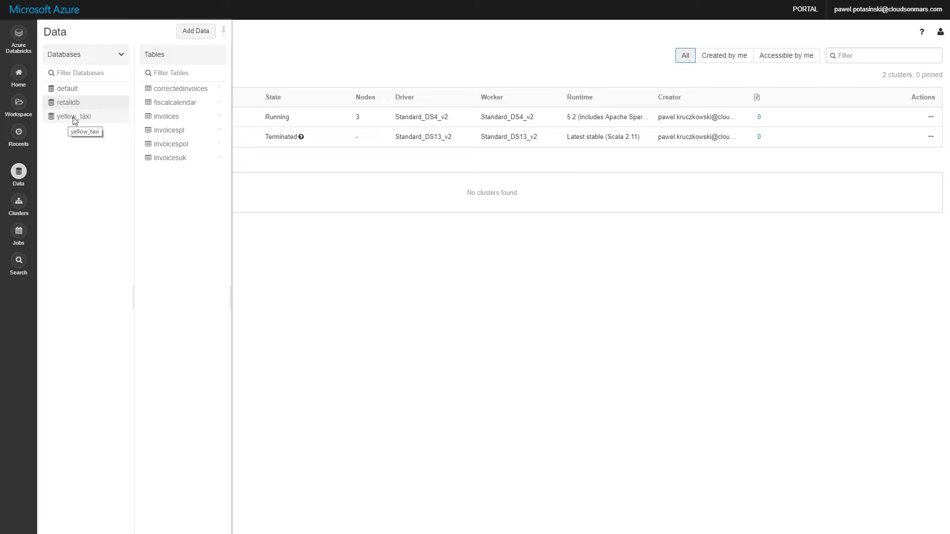
{"action": "left_click", "coordinate": [176, 90]}
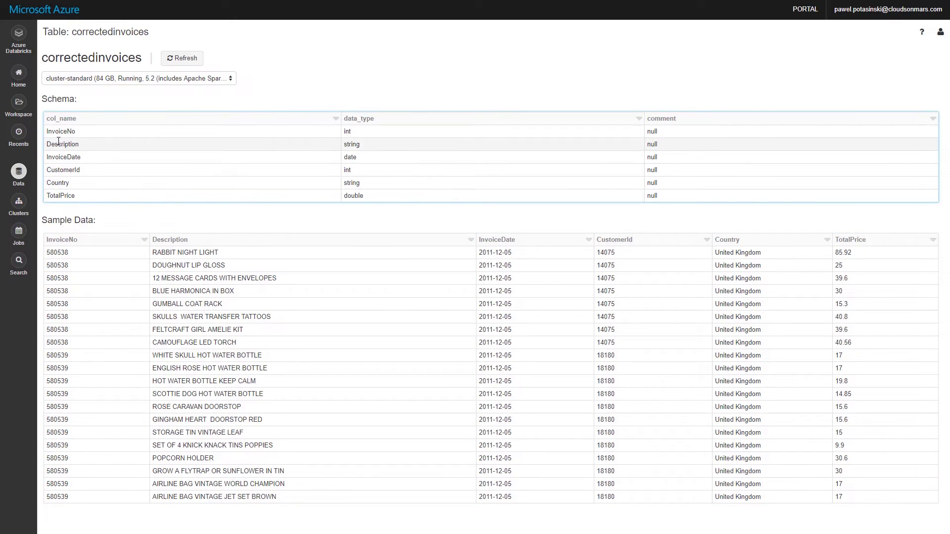
- Start adding a new table to the workspace data and choose DBFS as its data source
{"action": "left_click", "coordinate": [20, 174]}
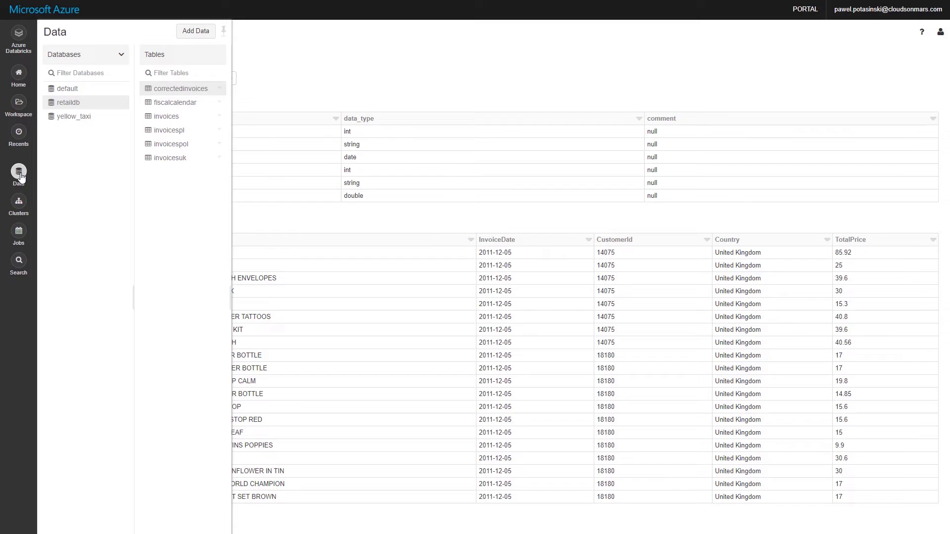
{"action": "left_click", "coordinate": [193, 33]}
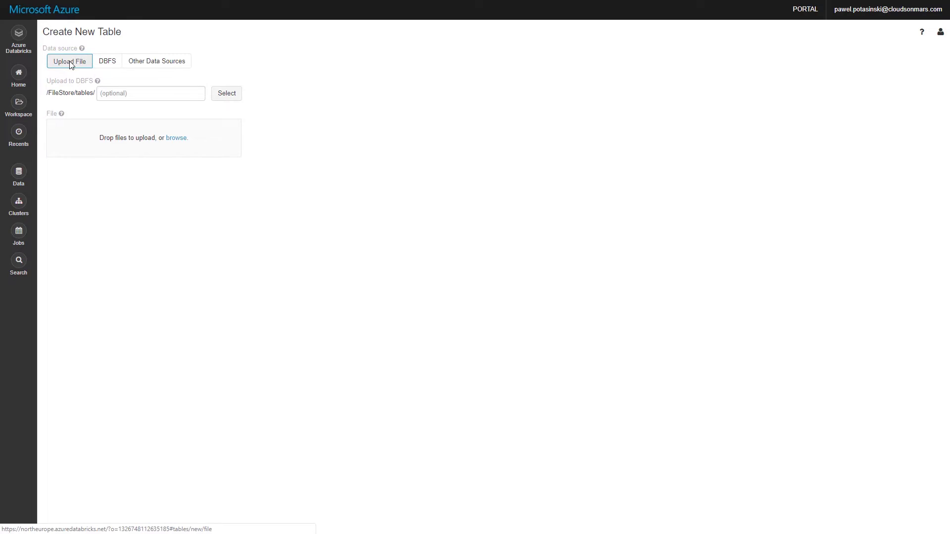
{"action": "left_click", "coordinate": [107, 63]}
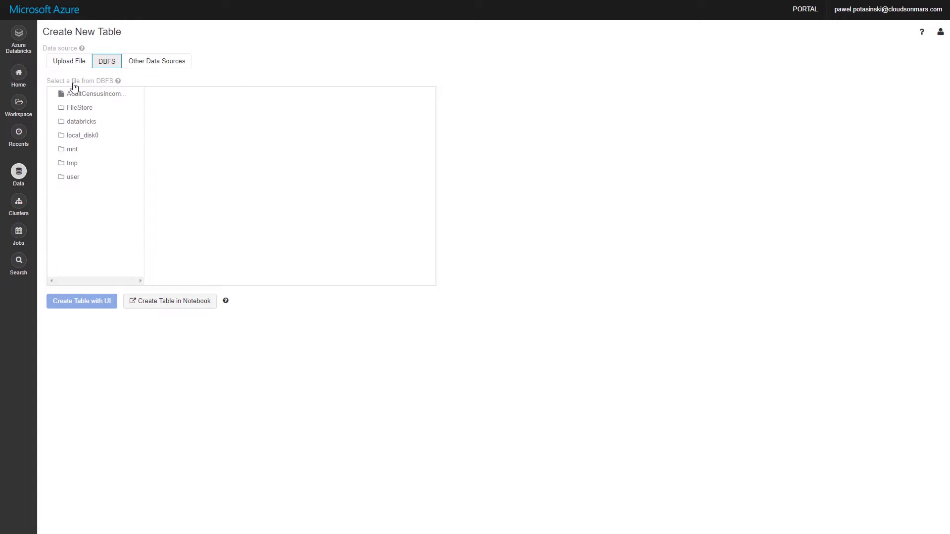
- Examine the connectors offered for a new table from other data sources, leaving Azure Blob Storage selected
{"action": "left_click", "coordinate": [175, 64]}
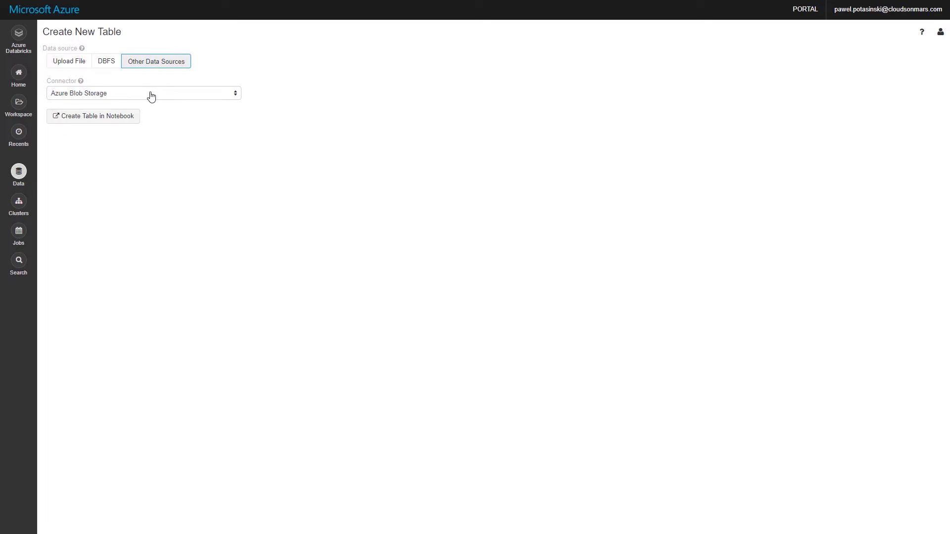
{"action": "left_click", "coordinate": [151, 96]}
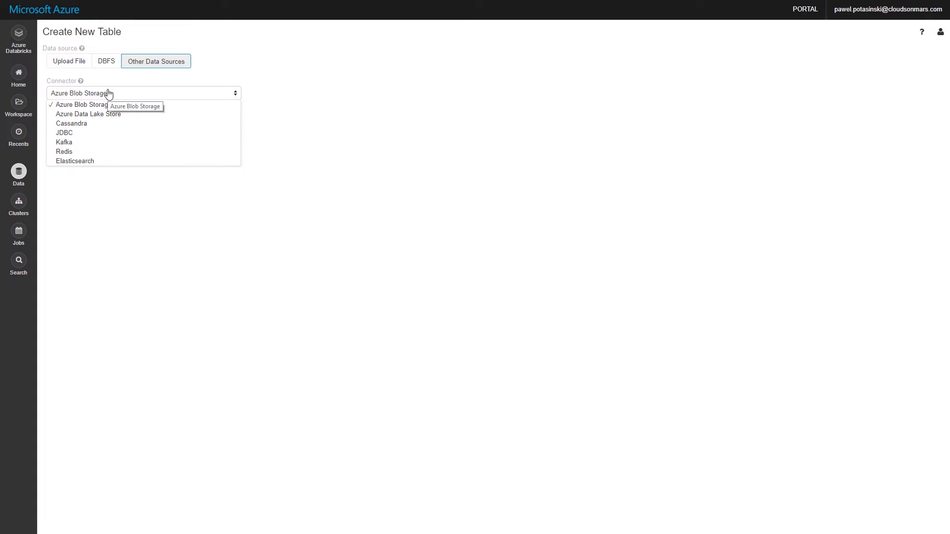
{"action": "left_click", "coordinate": [217, 77]}
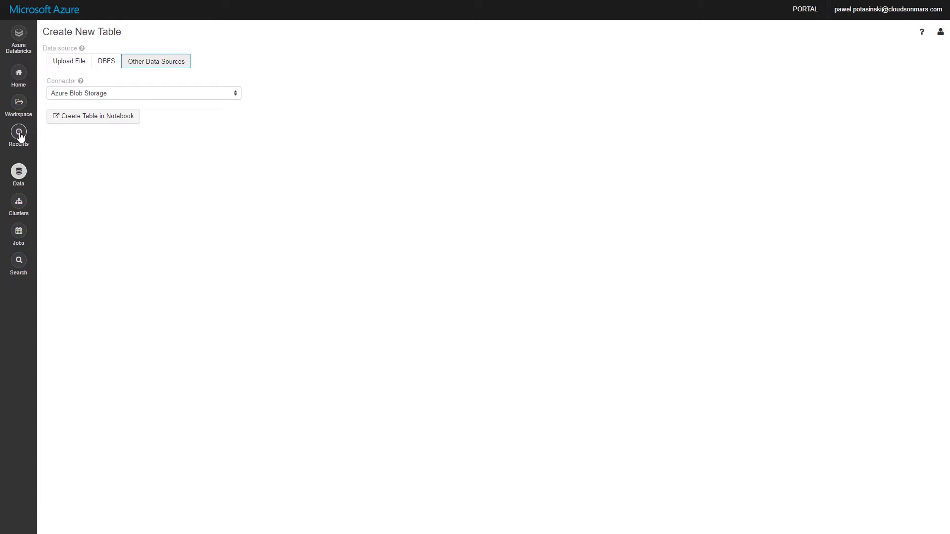
- Create a folder named Test inside the DemoHour workspace folder and show DemoHour's contents
{"action": "left_click", "coordinate": [18, 103]}
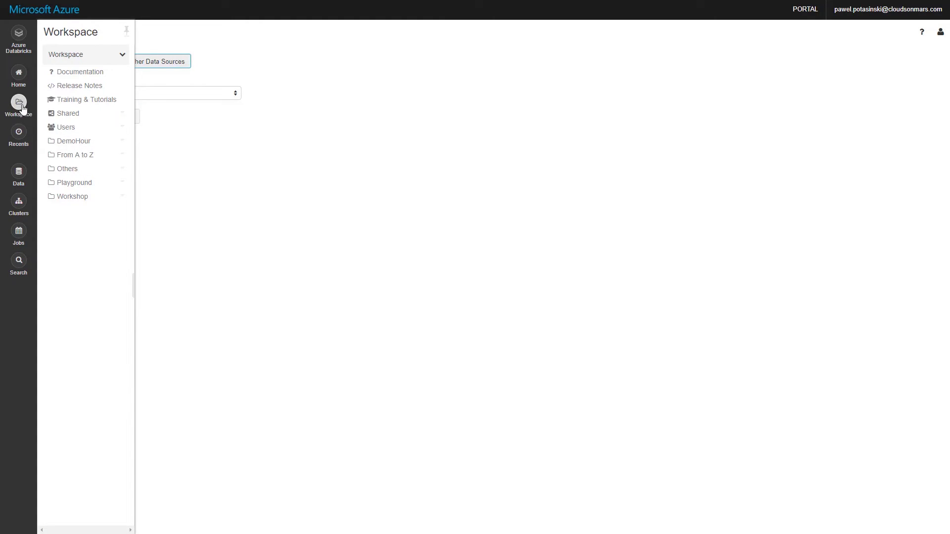
{"action": "left_click", "coordinate": [123, 146]}
{"action": "mouse_move", "coordinate": [127, 158]}
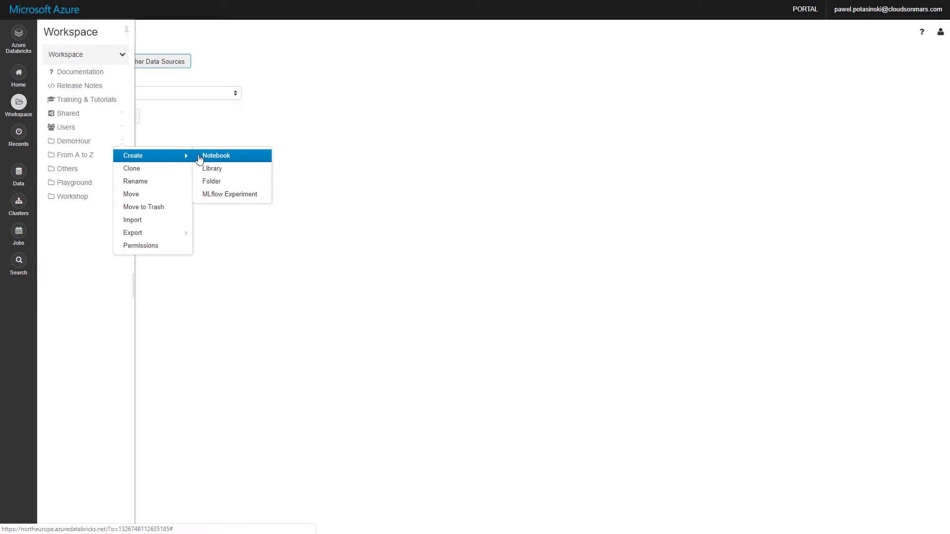
{"action": "left_click", "coordinate": [210, 182]}
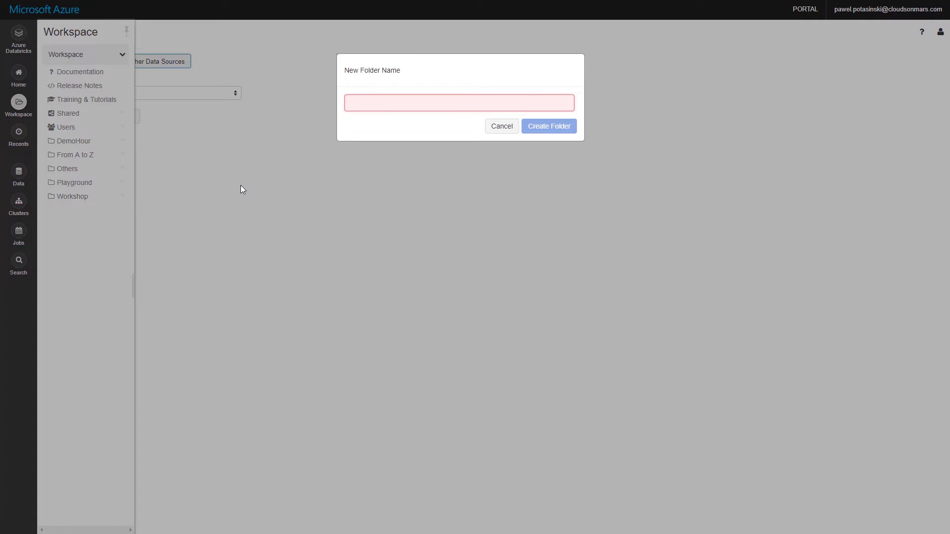
{"action": "type", "text": "Test"}
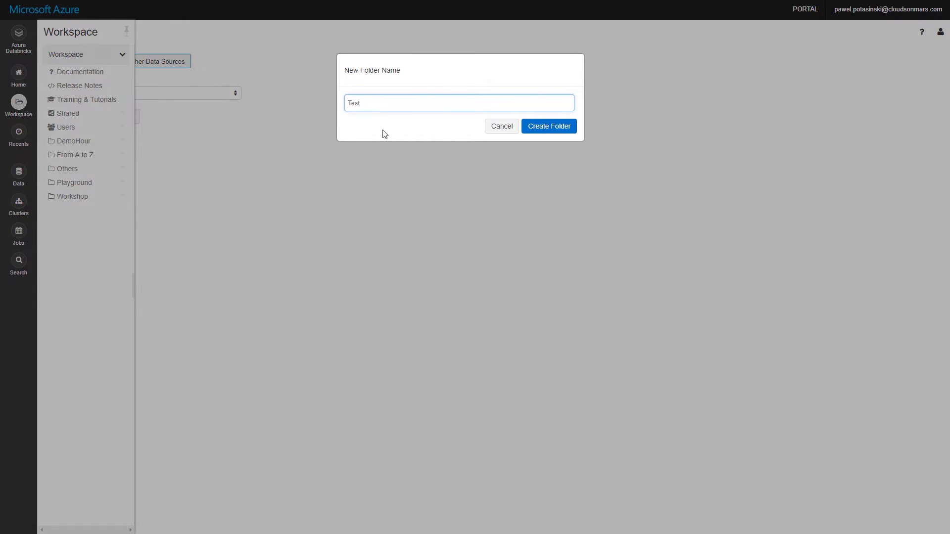
{"action": "left_click", "coordinate": [549, 127]}
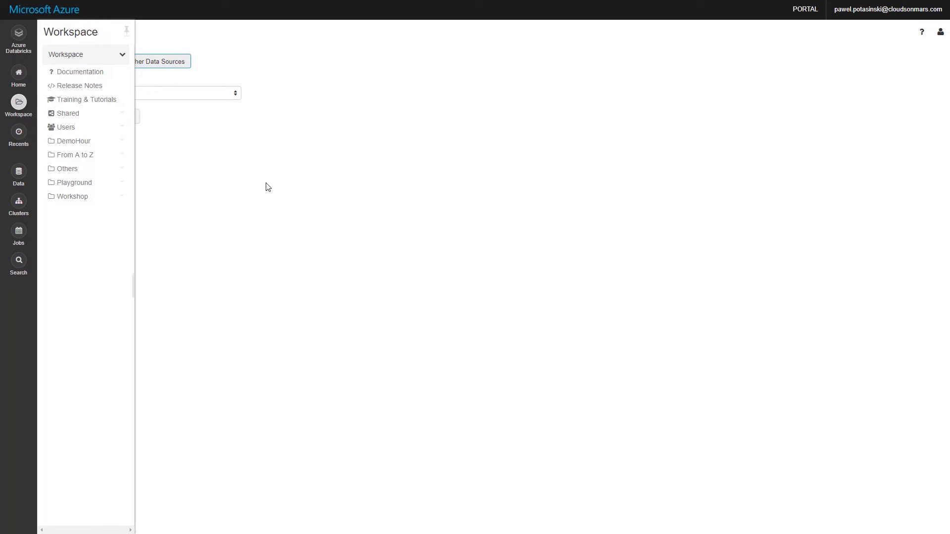
{"action": "left_click", "coordinate": [122, 142]}
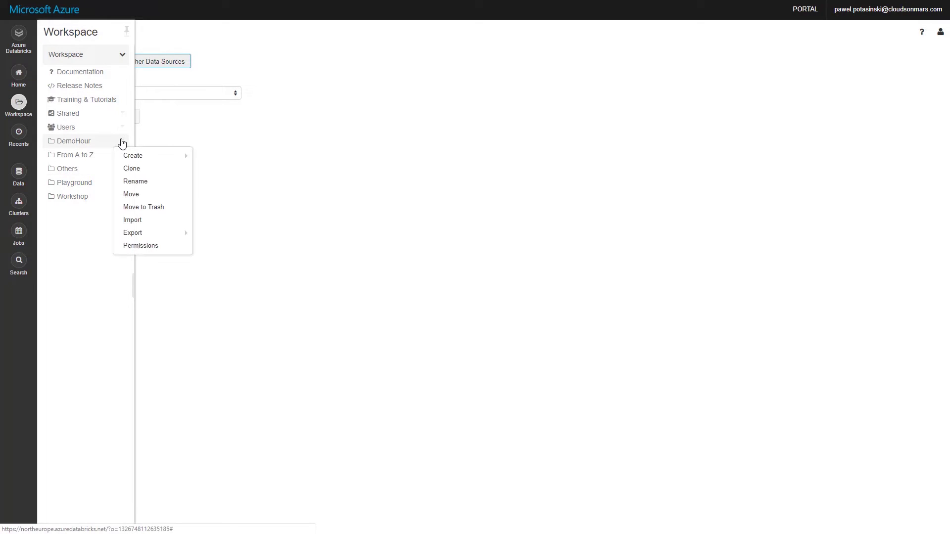
{"action": "left_click", "coordinate": [79, 143]}
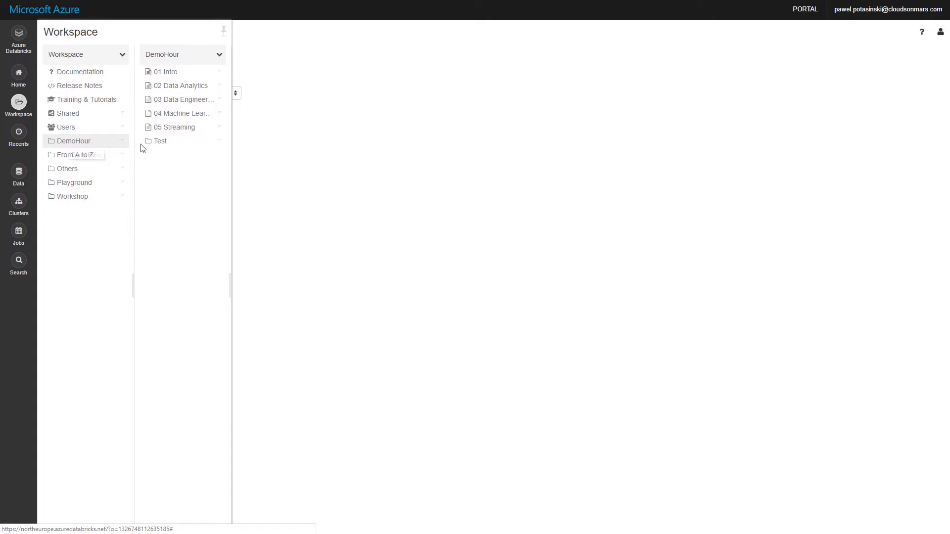
- Examine the language and cluster choices for a new notebook in the From A to Z folder and cancel its creation
{"action": "left_click", "coordinate": [86, 159]}
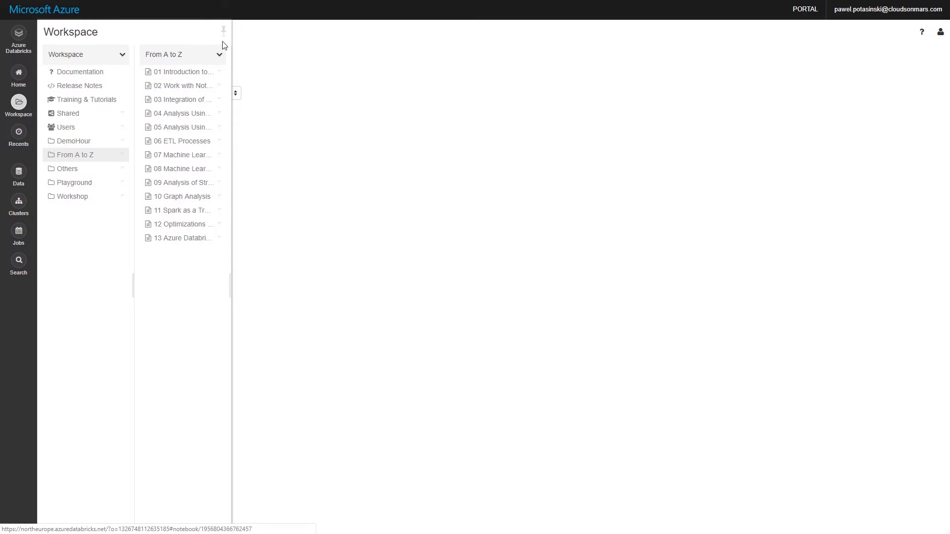
{"action": "left_click", "coordinate": [123, 158]}
{"action": "mouse_move", "coordinate": [133, 172]}
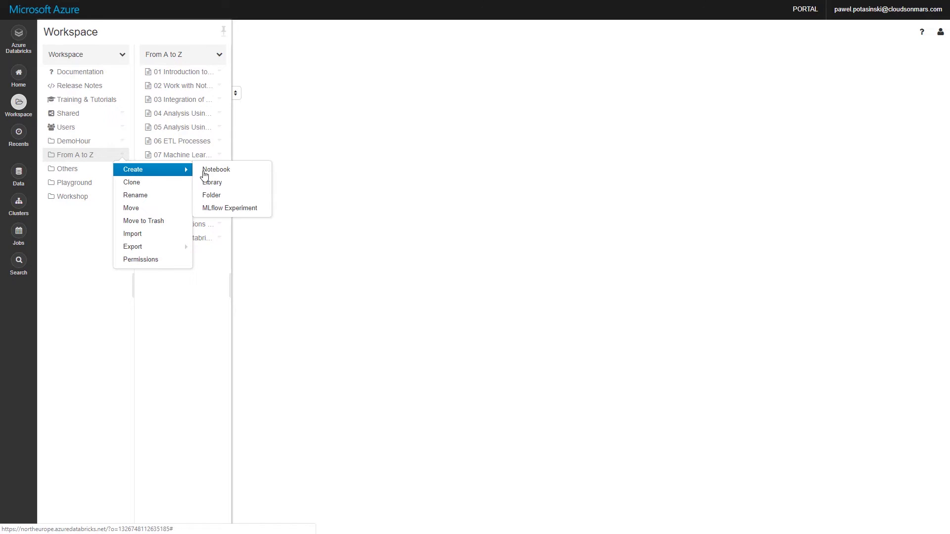
{"action": "left_click", "coordinate": [208, 171]}
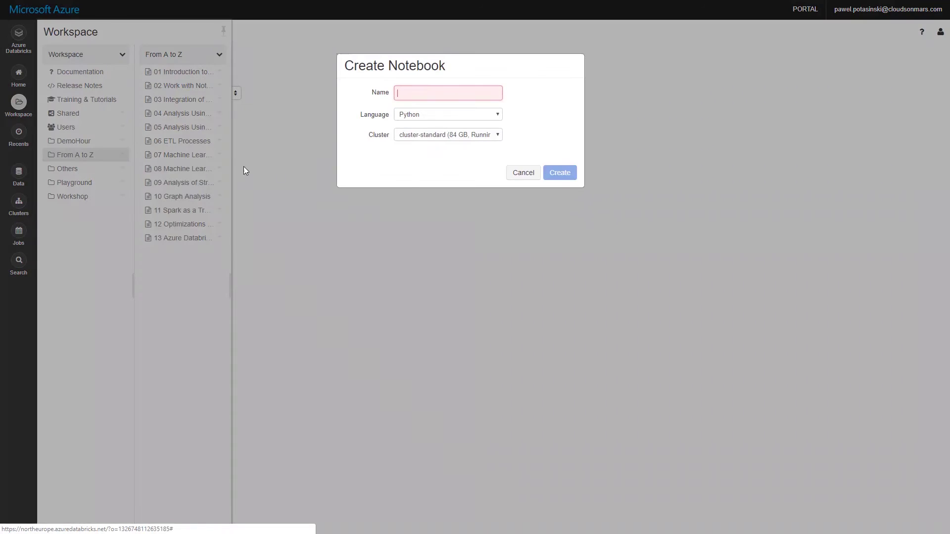
{"action": "left_click", "coordinate": [421, 116]}
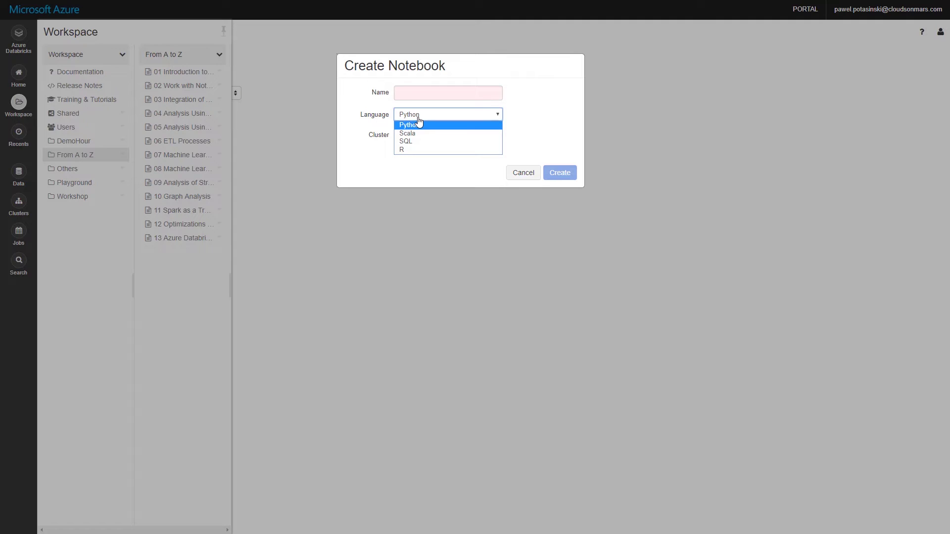
{"action": "left_click", "coordinate": [419, 122]}
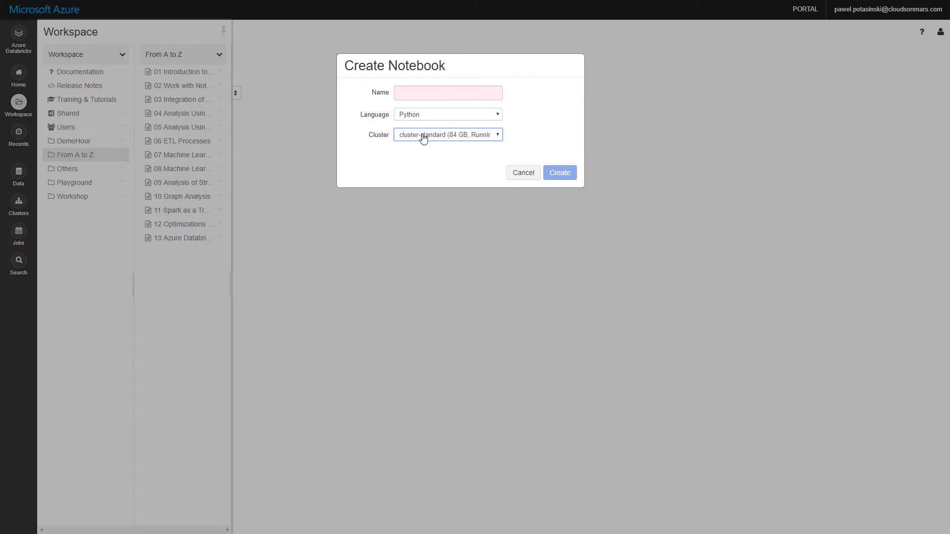
{"action": "left_click", "coordinate": [423, 137]}
{"action": "left_click", "coordinate": [423, 137]}
{"action": "left_click", "coordinate": [515, 175]}
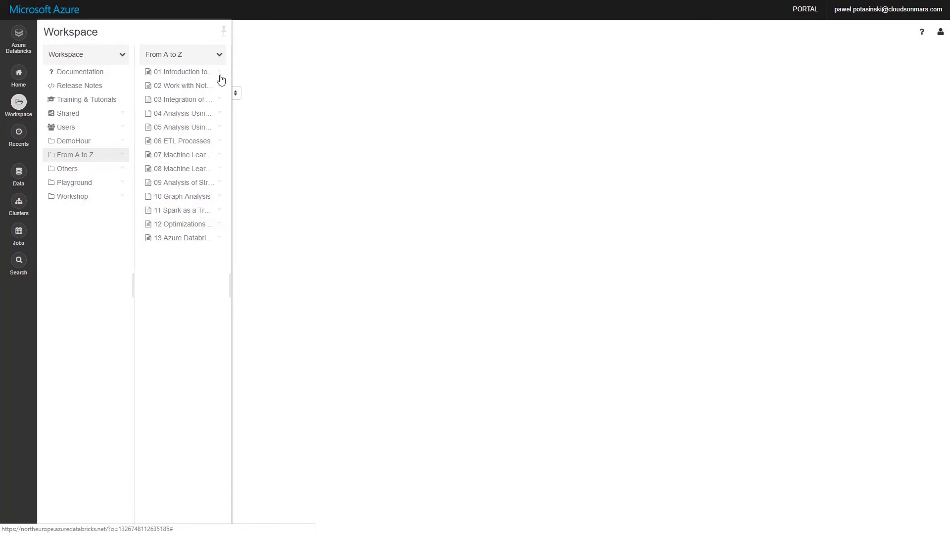
- Open the 01 Introduction to Azure Databricks notebook, view the Markdown source of its agenda cell and leave the cell's editing mode
{"action": "left_click", "coordinate": [166, 74]}
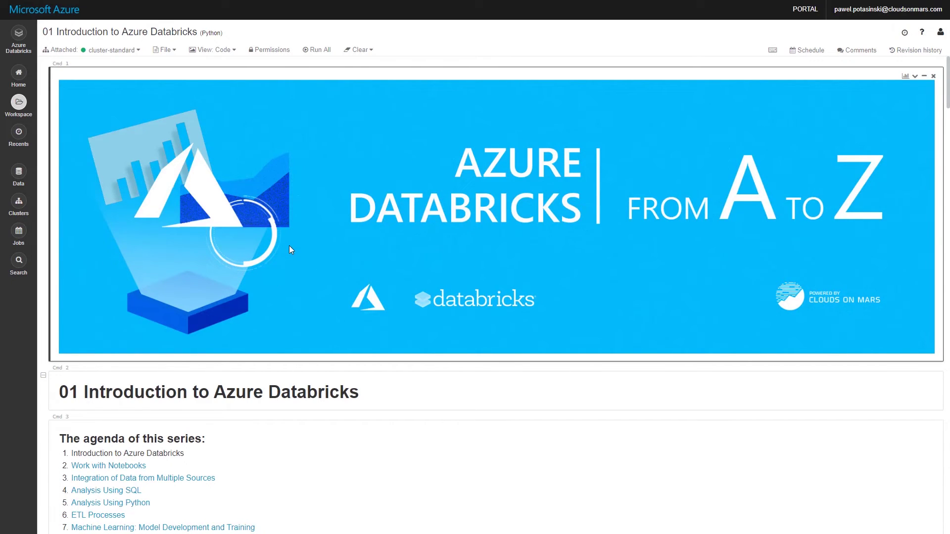
{"action": "scroll", "coordinate": [291, 249], "scroll_direction": "down", "scroll_amount": 2}
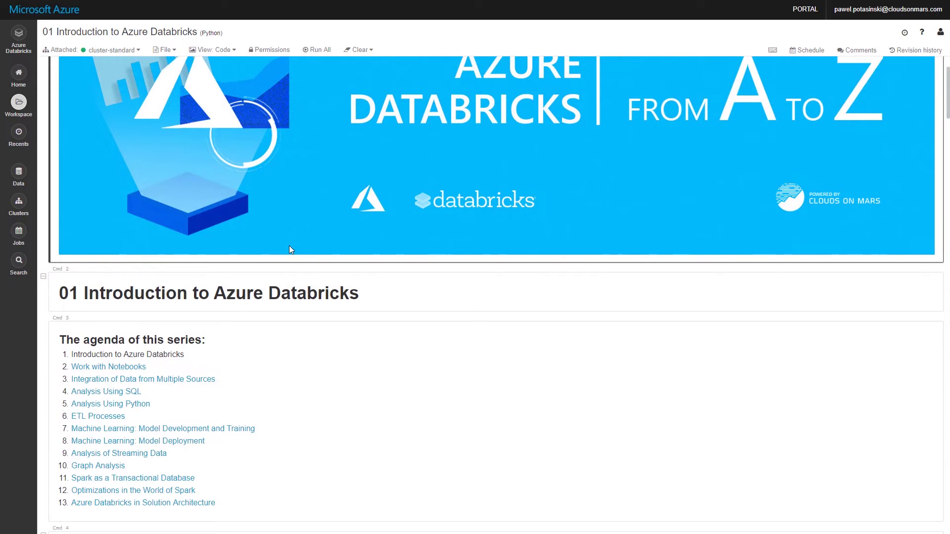
{"action": "scroll", "coordinate": [289, 249], "scroll_direction": "down", "scroll_amount": 1}
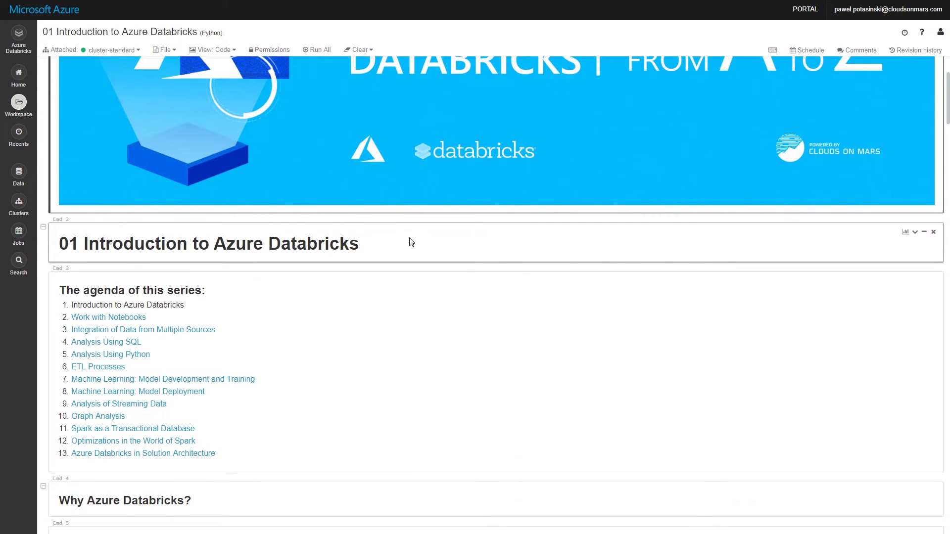
{"action": "scroll", "coordinate": [393, 268], "scroll_direction": "up", "scroll_amount": 2}
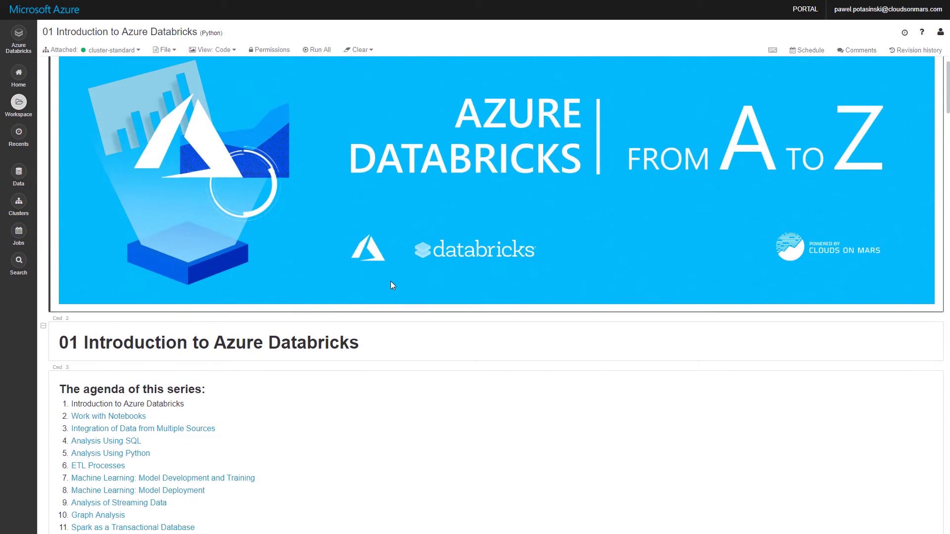
{"action": "scroll", "coordinate": [388, 297], "scroll_direction": "down", "scroll_amount": 3}
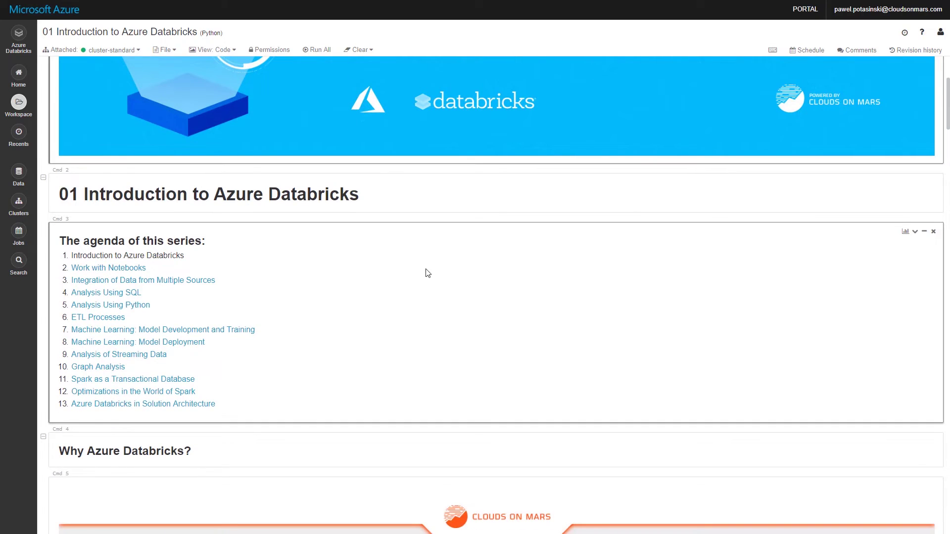
{"action": "double_click", "coordinate": [426, 272]}
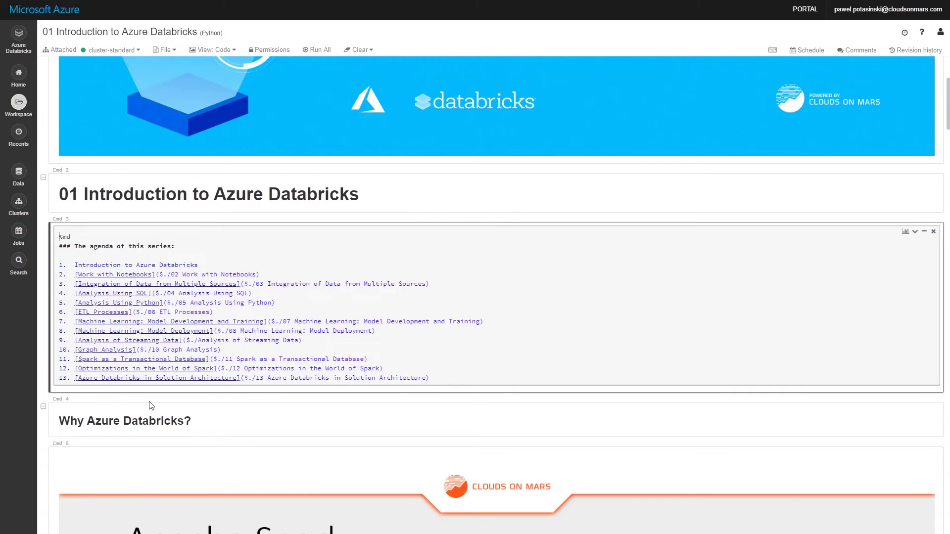
{"action": "left_click", "coordinate": [404, 201]}
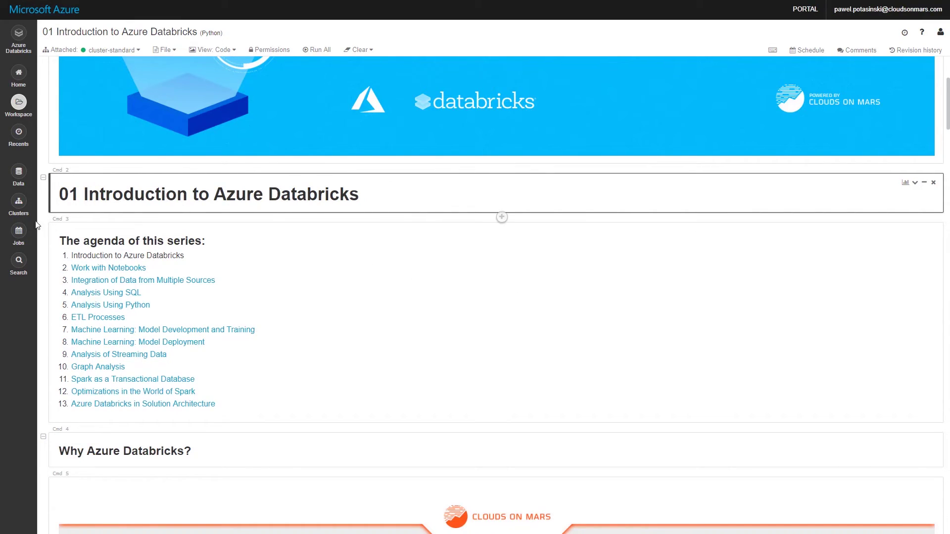
- Create a new job and examine its task, cluster and schedule settings
{"action": "left_click", "coordinate": [18, 234]}
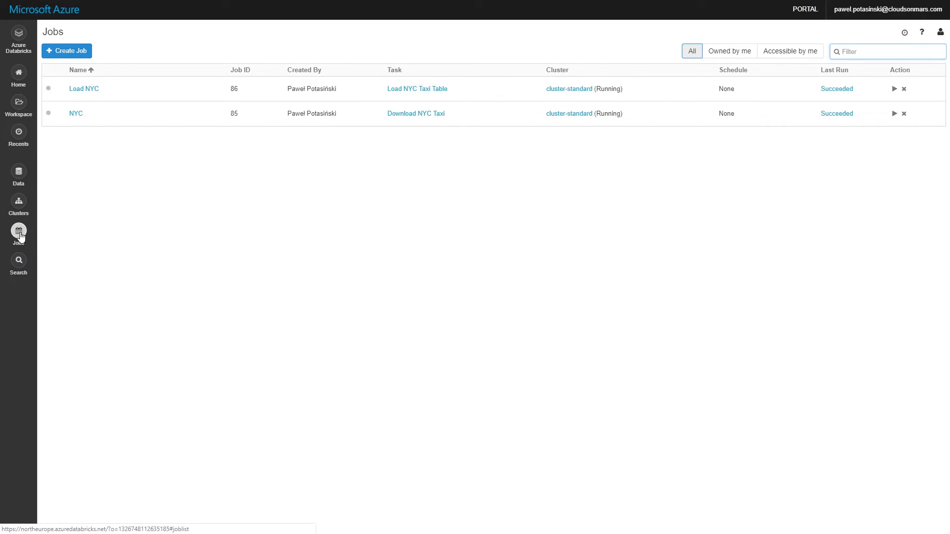
{"action": "left_click", "coordinate": [67, 50]}
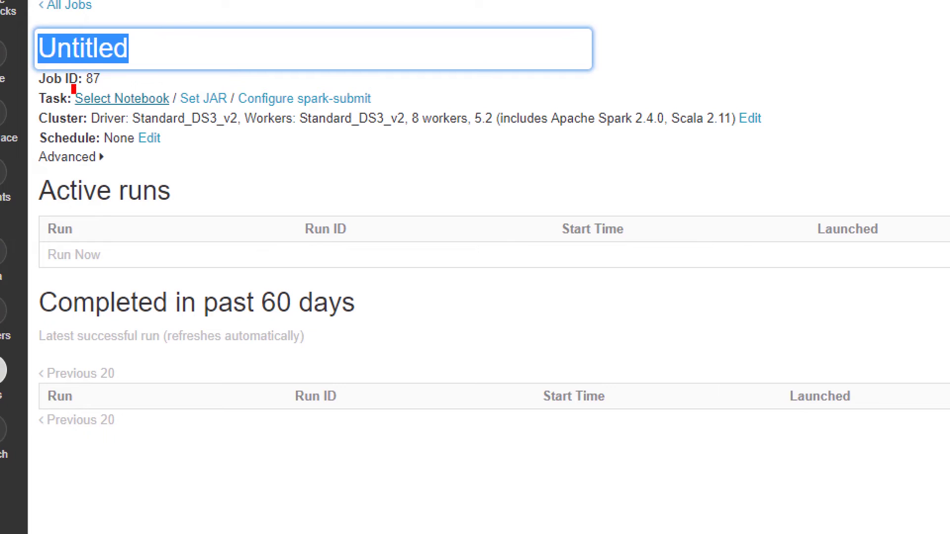
{"action": "mouse_move", "coordinate": [73, 85]}
{"action": "left_mouse_down"}
{"action": "mouse_move", "coordinate": [230, 114]}
{"action": "mouse_move", "coordinate": [377, 111]}
{"action": "left_mouse_up"}
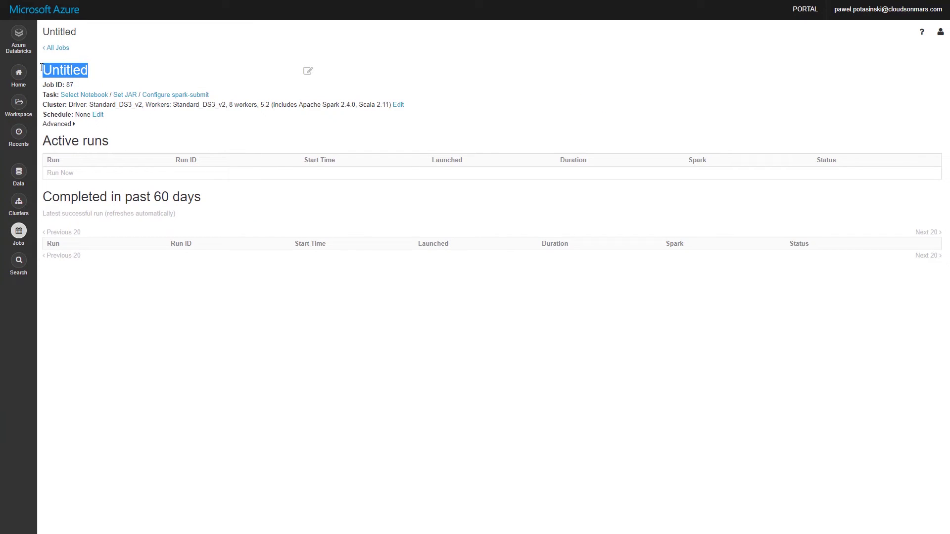
- Return to the Azure Databricks start page and view the workspace's user list in the Admin Console
{"action": "left_click", "coordinate": [19, 34]}
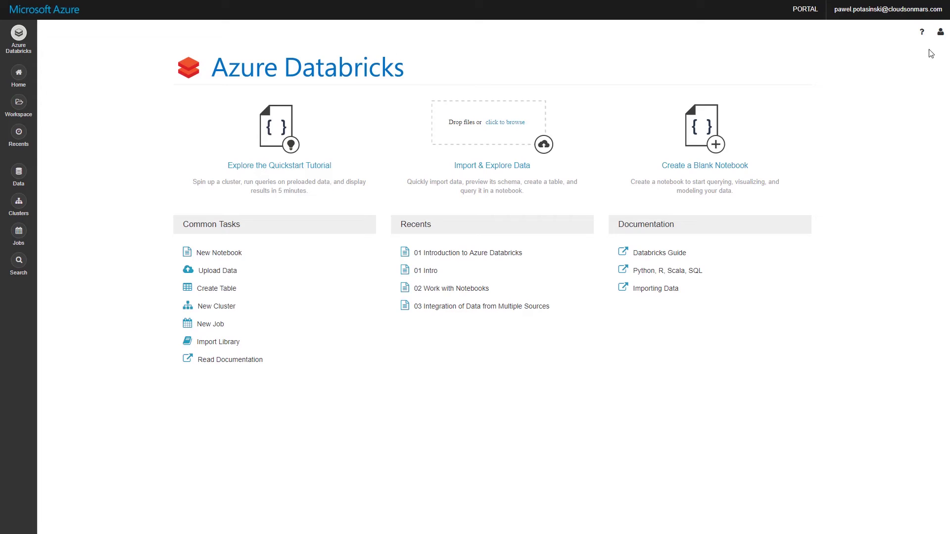
{"action": "left_click", "coordinate": [941, 32]}
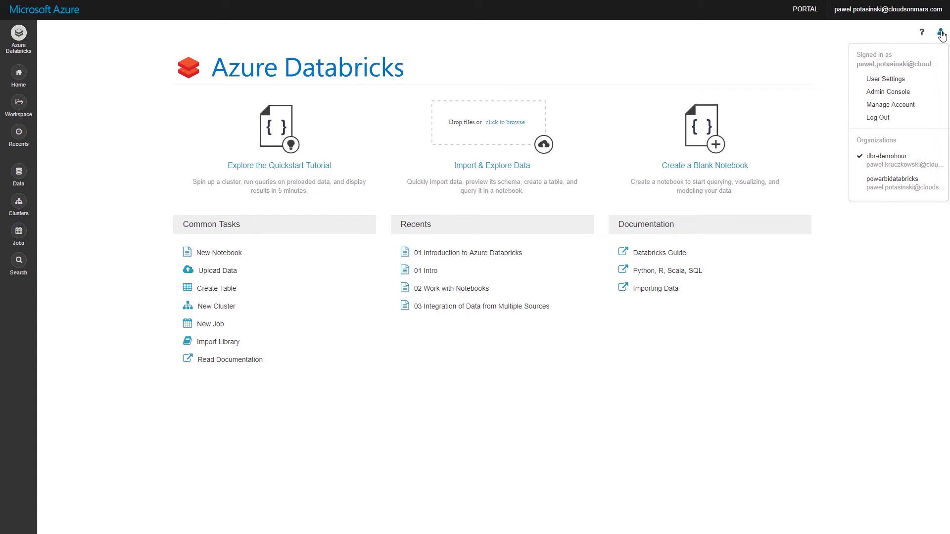
{"action": "left_click", "coordinate": [883, 97]}
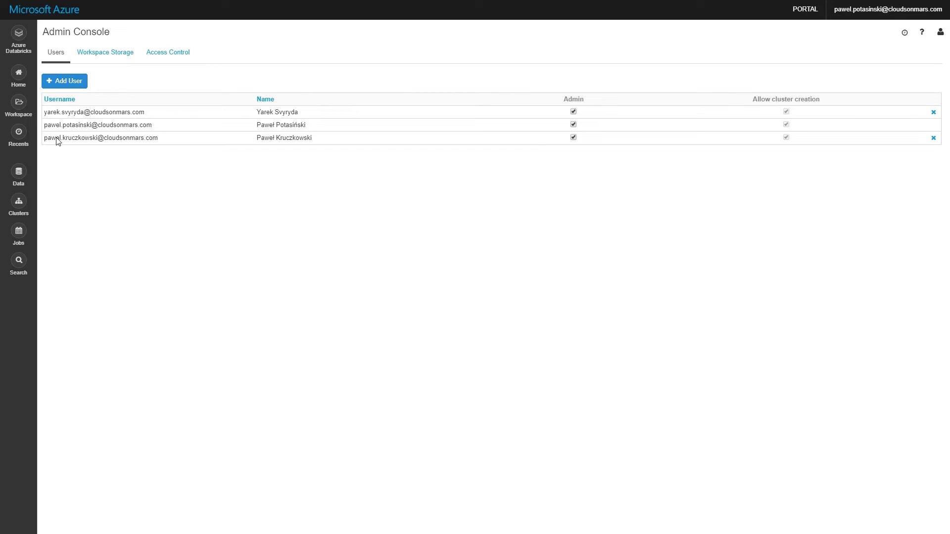
- Examine the permission levels available for cluster-standard and close its permission settings with the access levels kept at Can Manage
{"action": "left_click", "coordinate": [22, 206]}
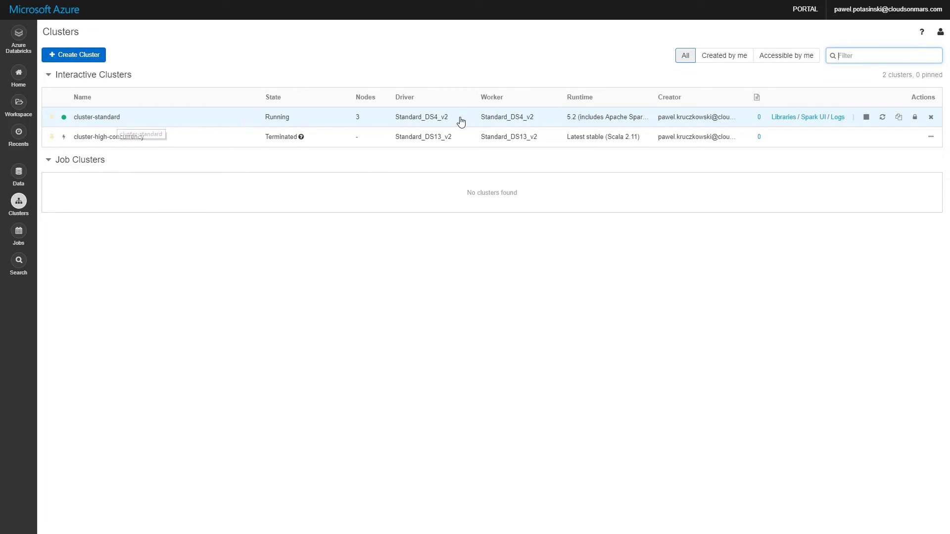
{"action": "left_click", "coordinate": [915, 119]}
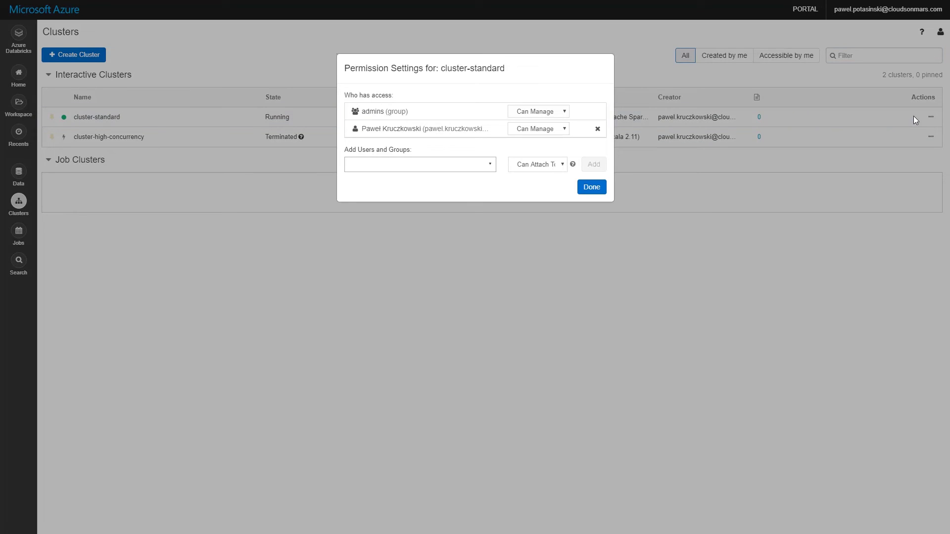
{"action": "left_click", "coordinate": [532, 114]}
{"action": "left_click", "coordinate": [559, 123]}
{"action": "left_click", "coordinate": [561, 130]}
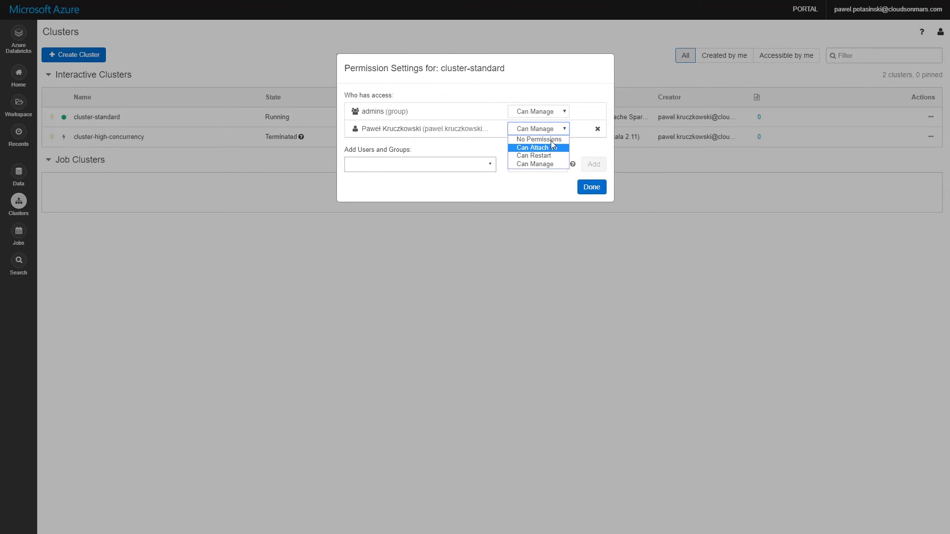
{"action": "left_click", "coordinate": [517, 182]}
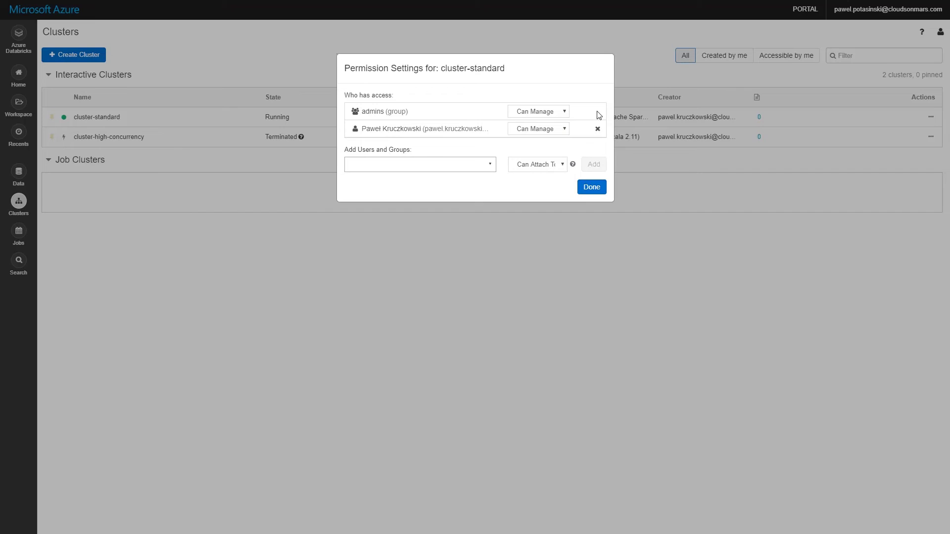
{"action": "left_click", "coordinate": [592, 187]}
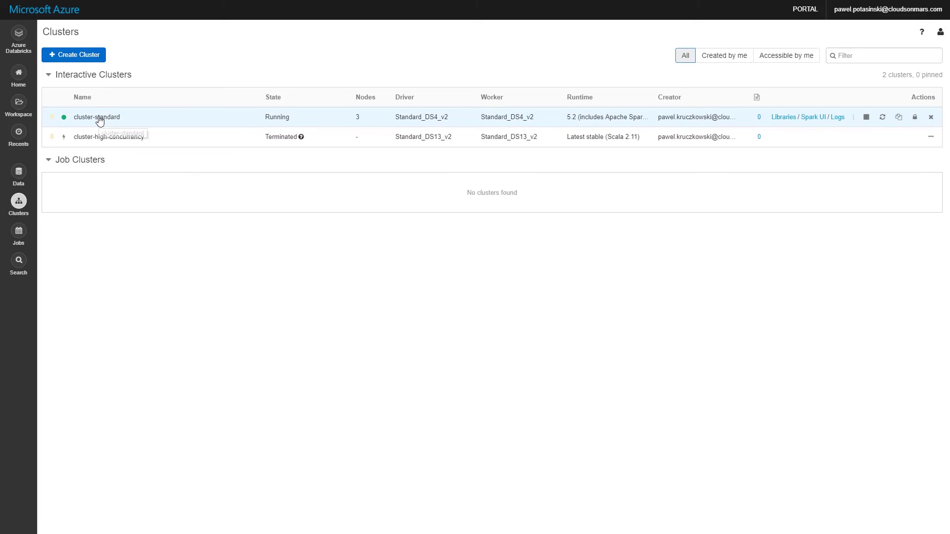
- Browse the workspace's From A to Z folder and examine its available actions and the item types that can be created in it
{"action": "left_click", "coordinate": [19, 104]}
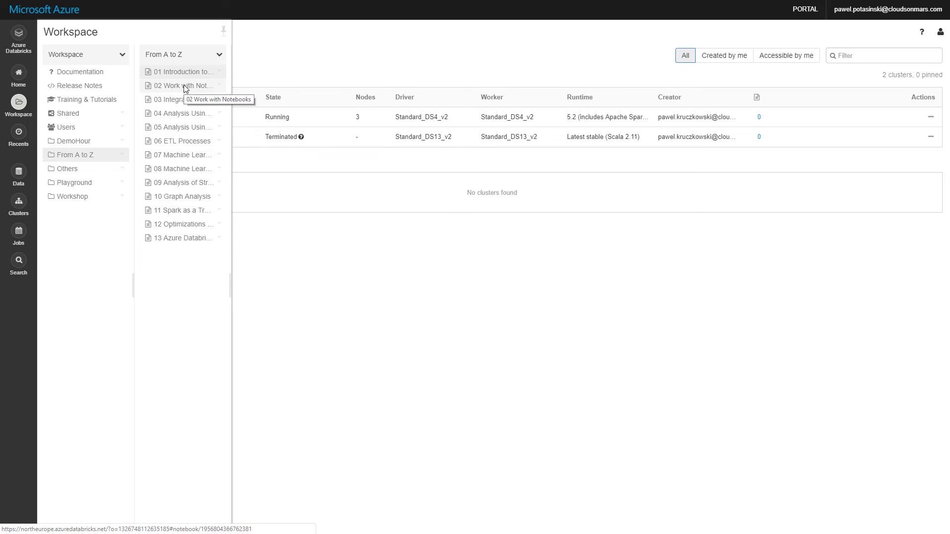
{"action": "left_click", "coordinate": [123, 158]}
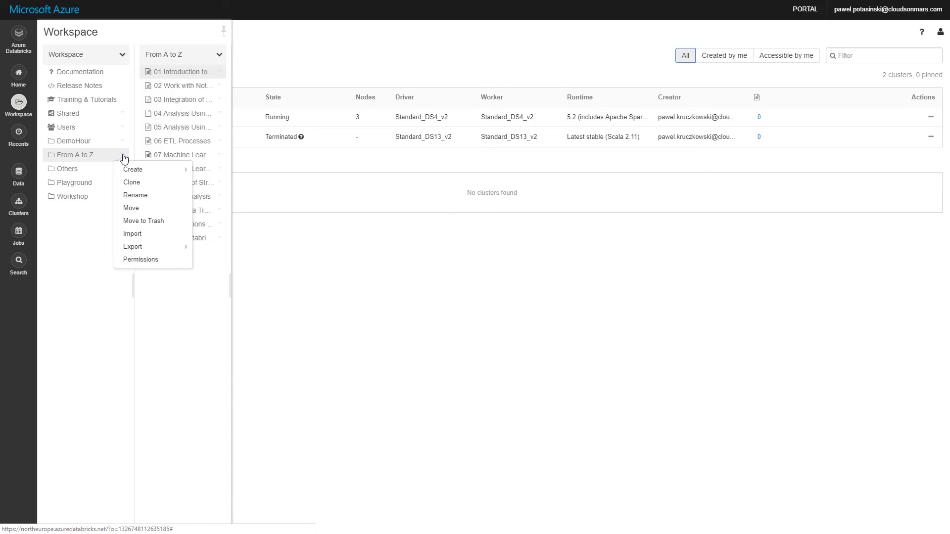
{"action": "mouse_move", "coordinate": [130, 170]}
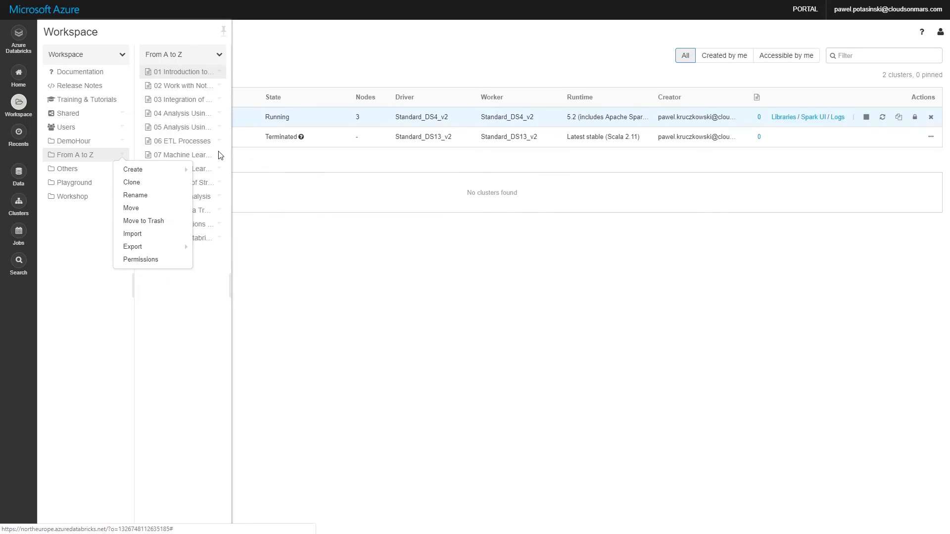
{"action": "mouse_move", "coordinate": [158, 172]}
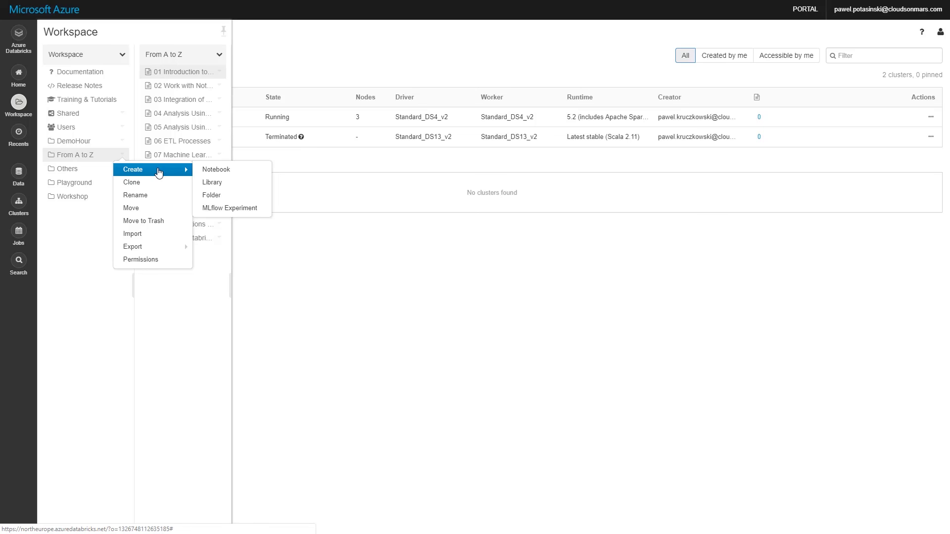
{"action": "left_click", "coordinate": [187, 324]}
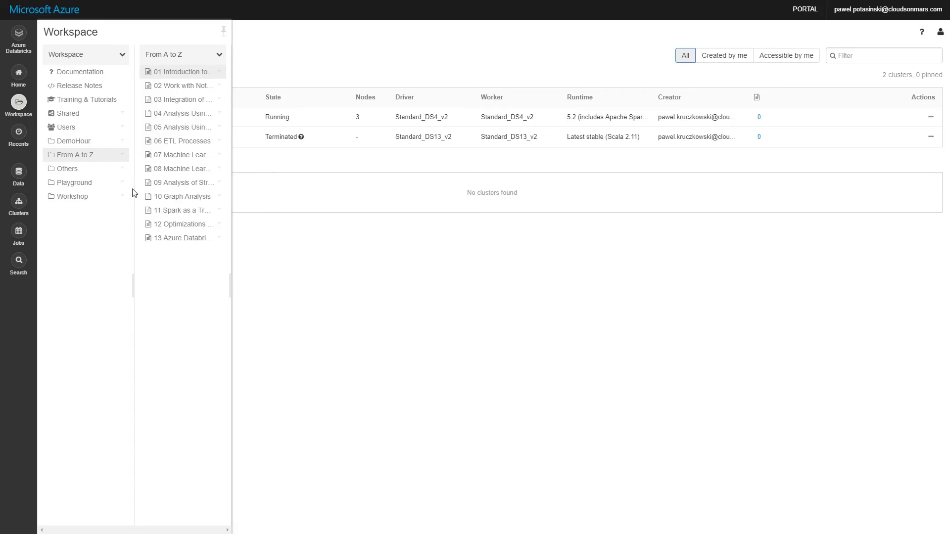
- Examine the permission levels available for the From A to Z folder and close its permission settings without adding users or groups
{"action": "left_click", "coordinate": [124, 157]}
{"action": "left_click", "coordinate": [139, 260]}
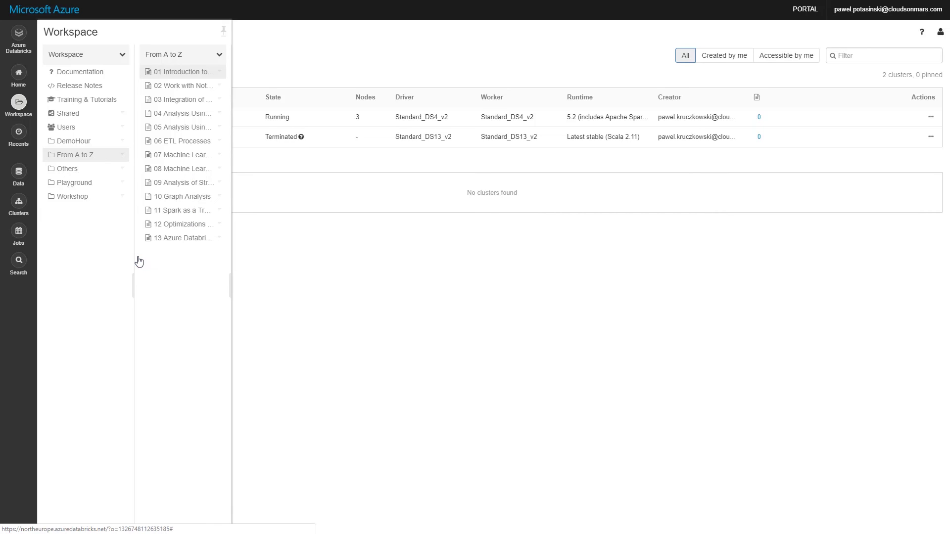
{"action": "left_click", "coordinate": [524, 112]}
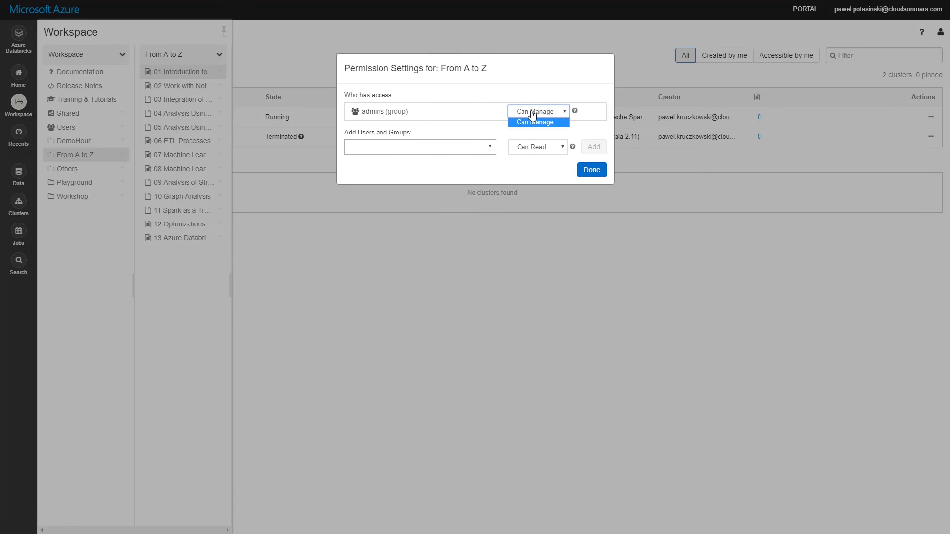
{"action": "left_click", "coordinate": [525, 122]}
{"action": "left_click", "coordinate": [528, 147]}
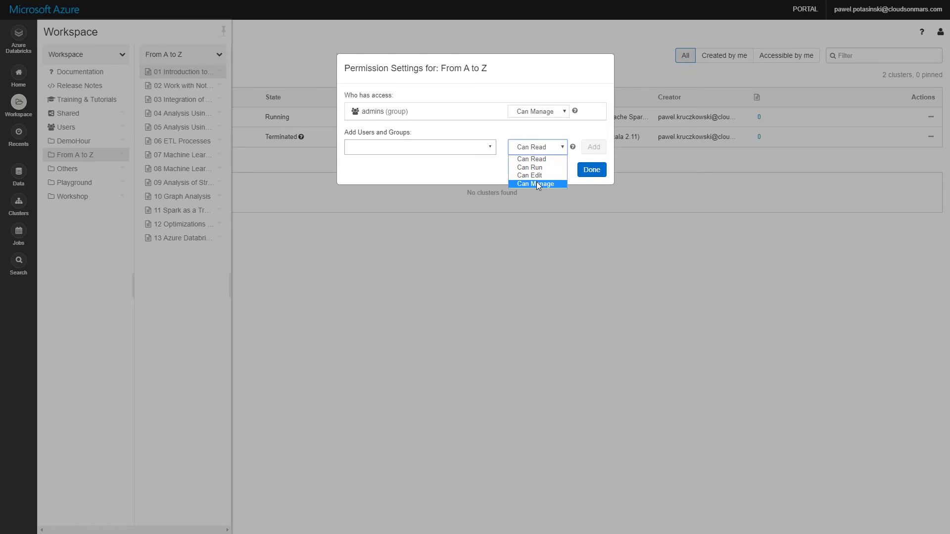
{"action": "left_click", "coordinate": [547, 136]}
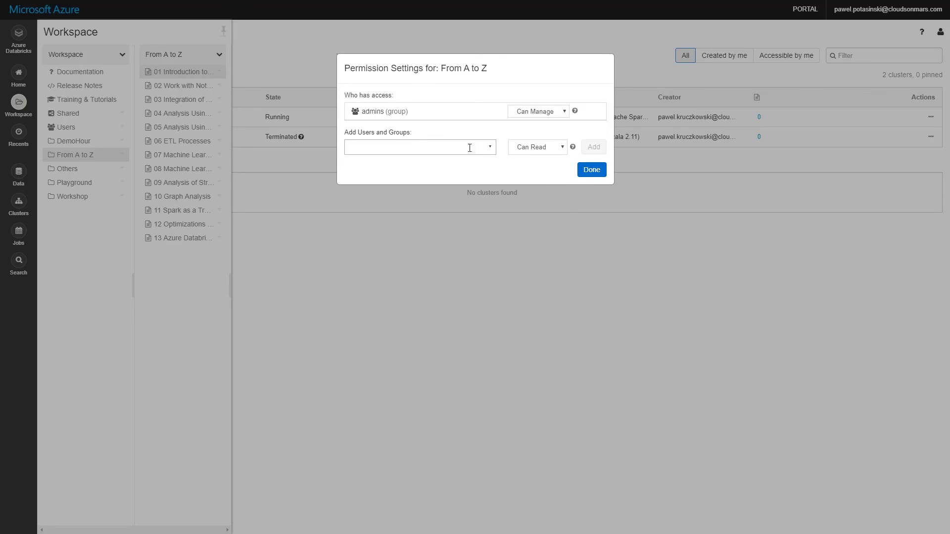
{"action": "left_click", "coordinate": [543, 149]}
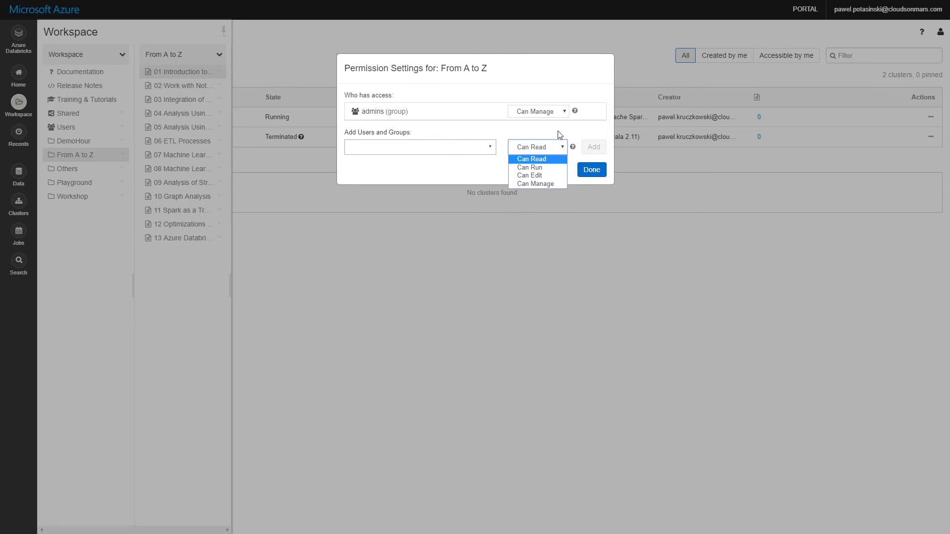
{"action": "left_click", "coordinate": [531, 149]}
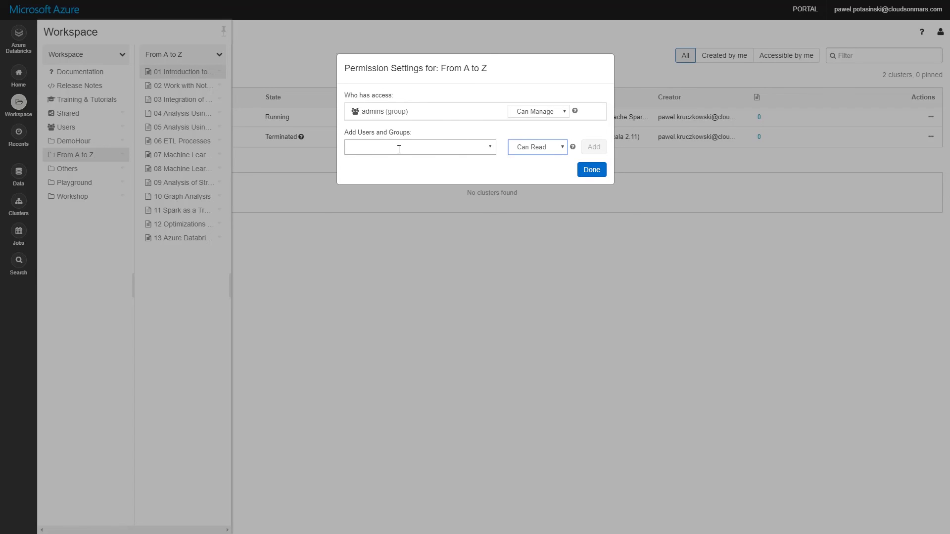
{"action": "left_click", "coordinate": [586, 170]}
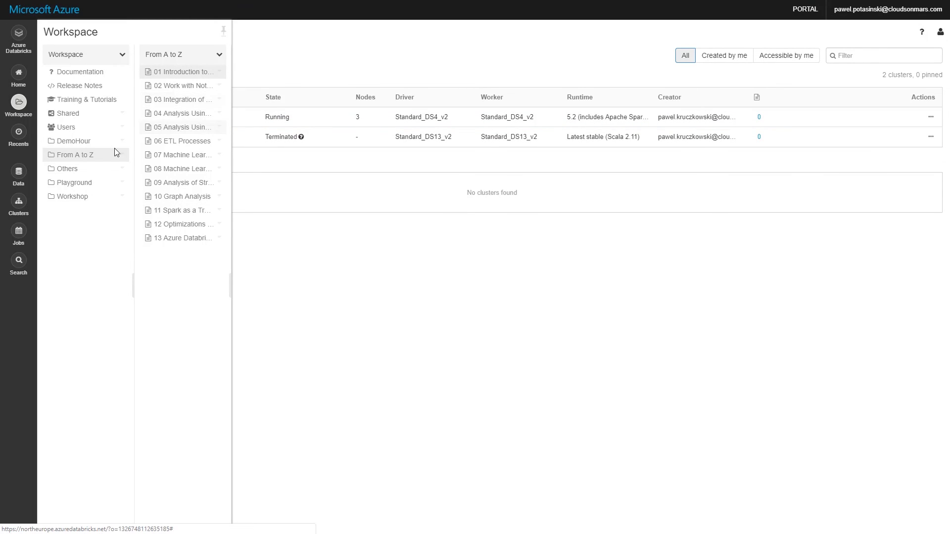
- View the permission settings of the 01 Introduction to Azure Databricks notebook, close them and return to the Azure Databricks start page
{"action": "left_click", "coordinate": [220, 73]}
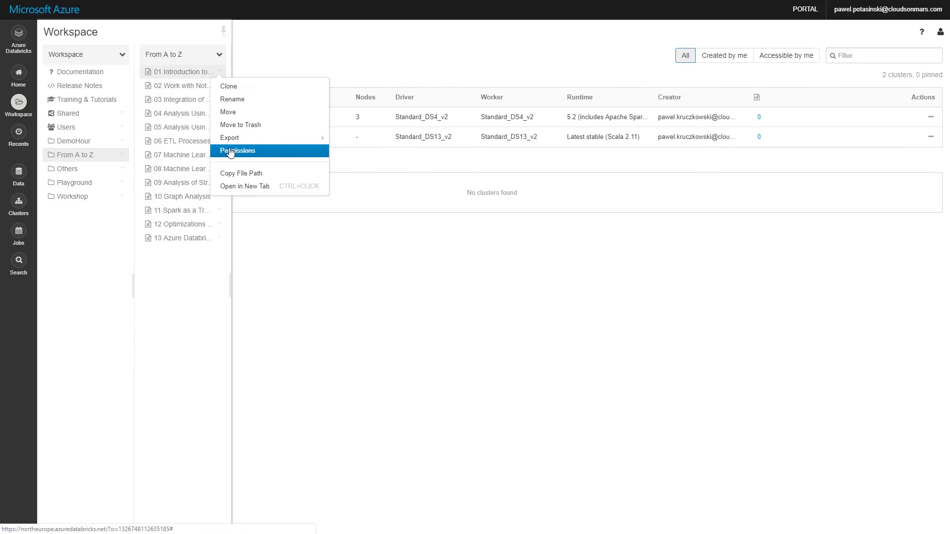
{"action": "left_click", "coordinate": [353, 153]}
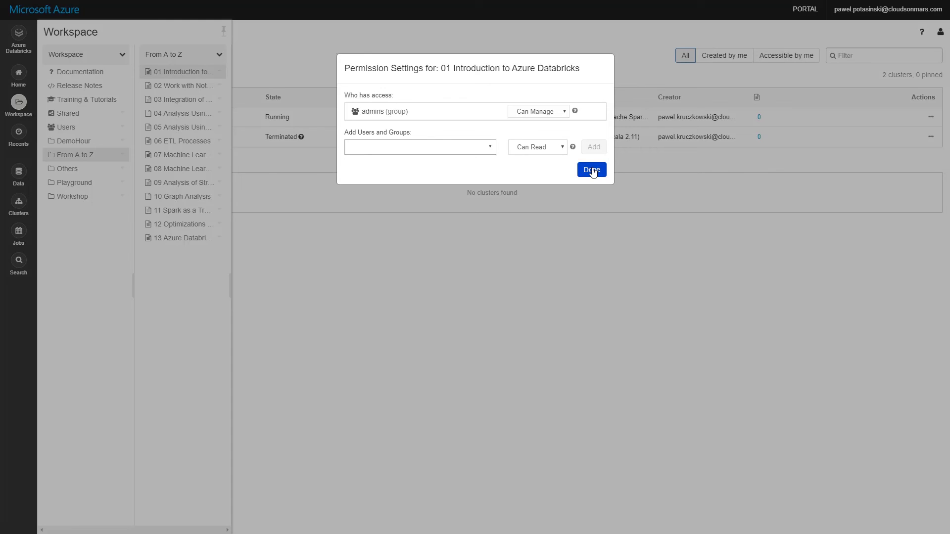
{"action": "left_click", "coordinate": [592, 171]}
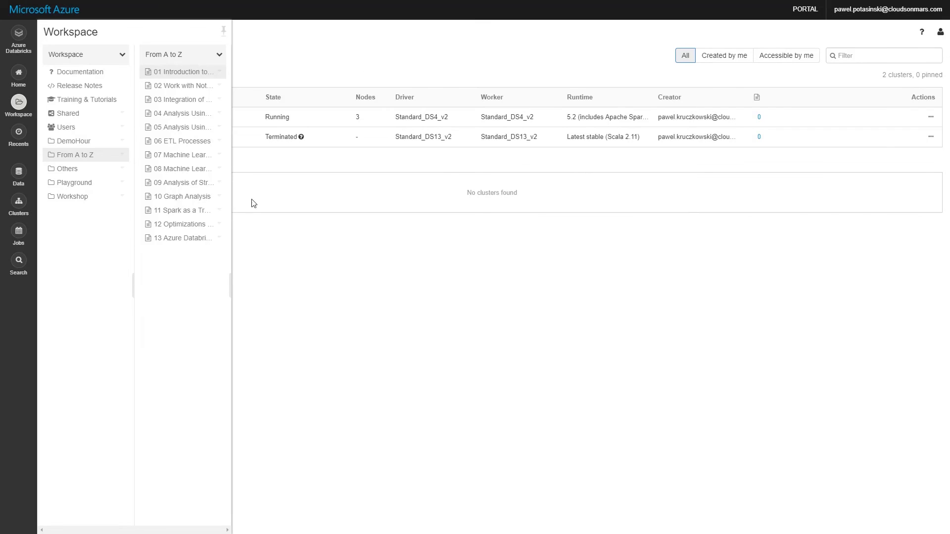
{"action": "left_click", "coordinate": [300, 272]}
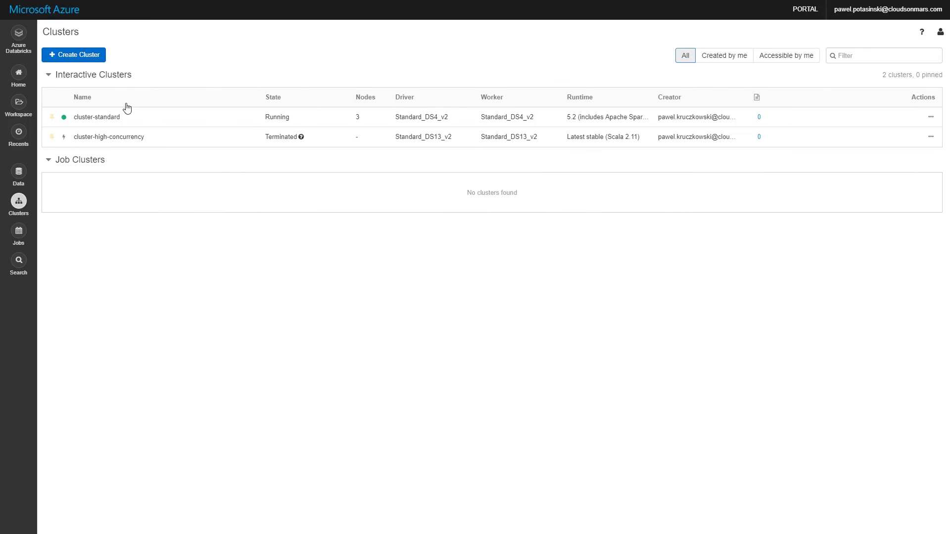
{"action": "left_click", "coordinate": [17, 34]}
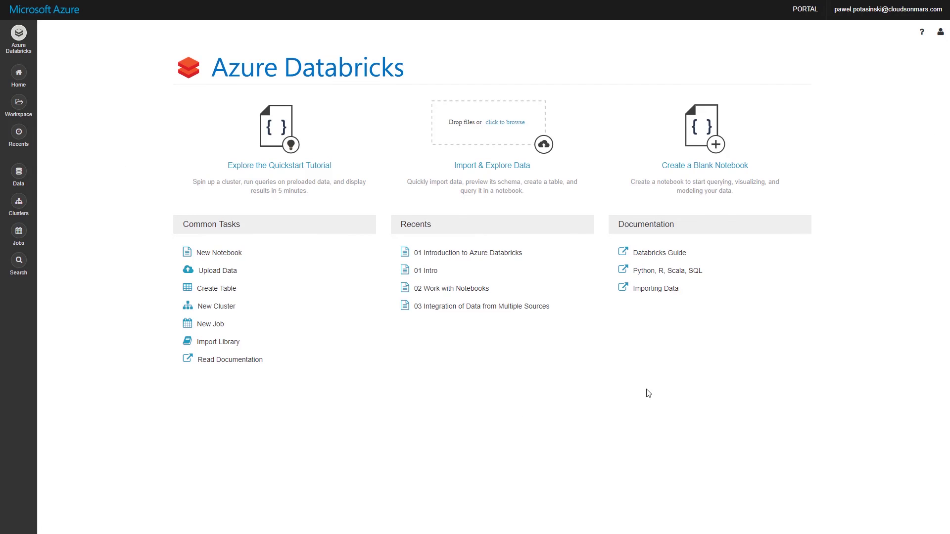